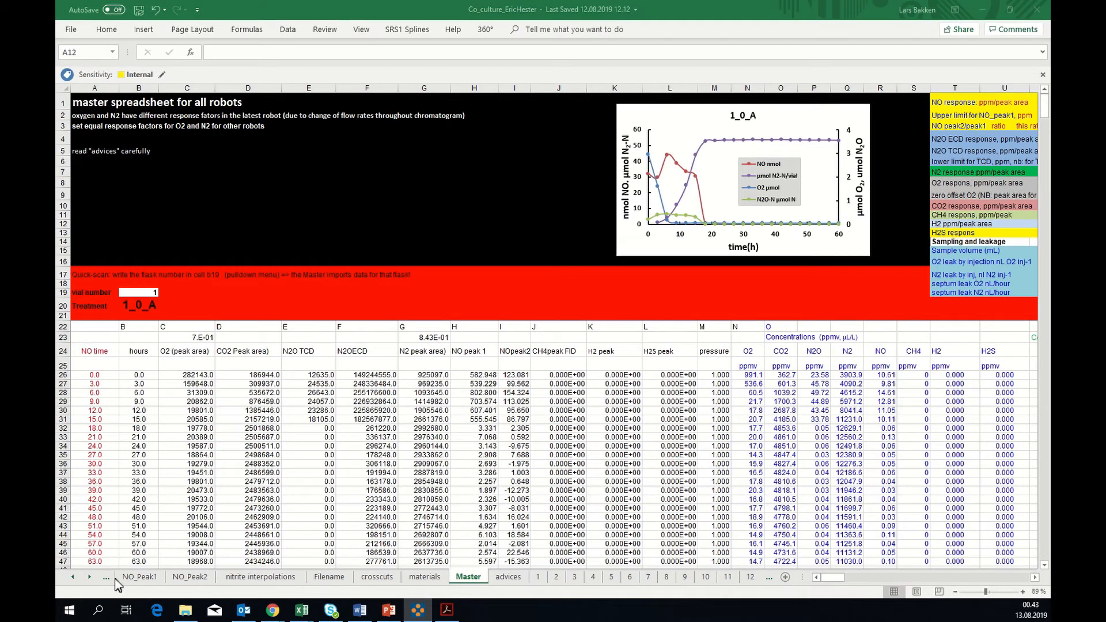
Go back to the first sheets and review the raw gas data from CO2 through N2, N2O-ECD and CH4 TCD
click(71, 578)
click(72, 578)
click(71, 578)
click(72, 578)
click(71, 578)
click(72, 578)
click(72, 578)
click(72, 578)
click(71, 578)
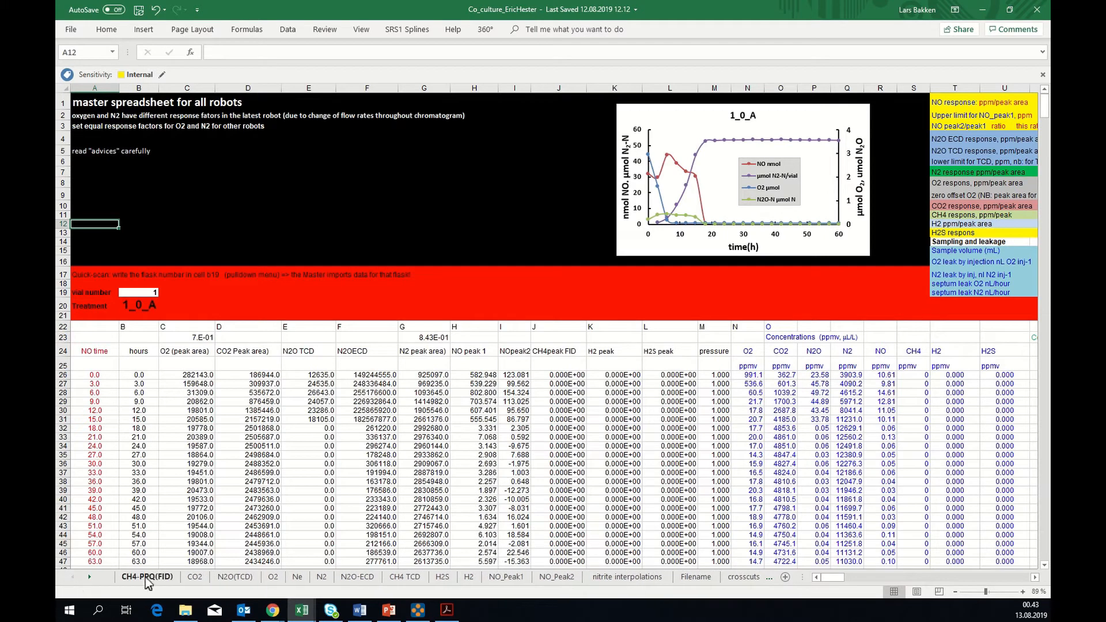
click(190, 578)
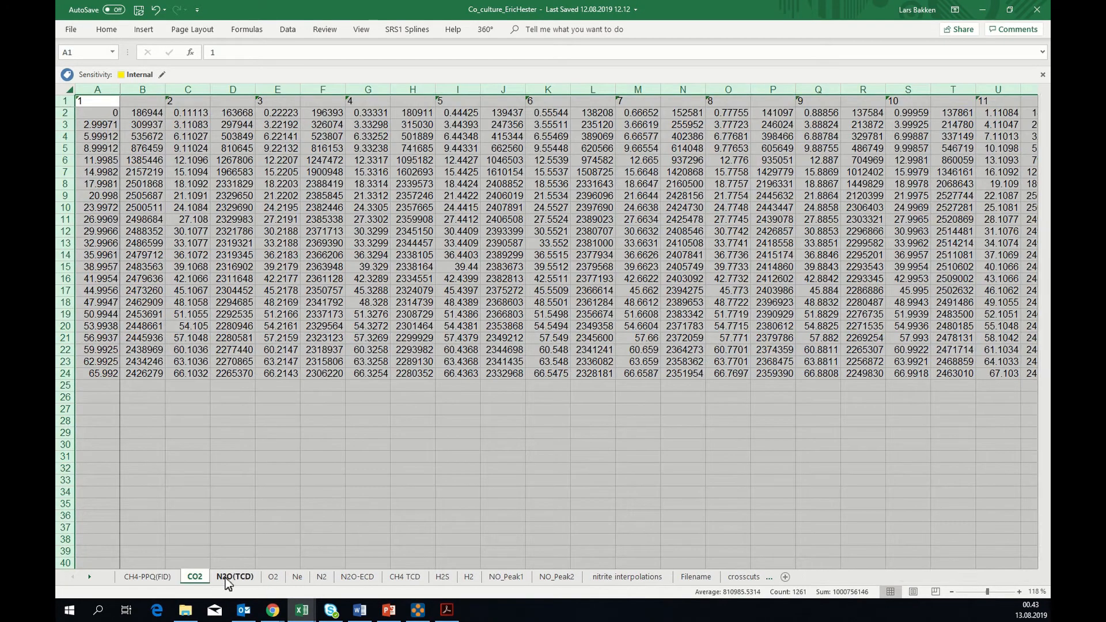
click(228, 578)
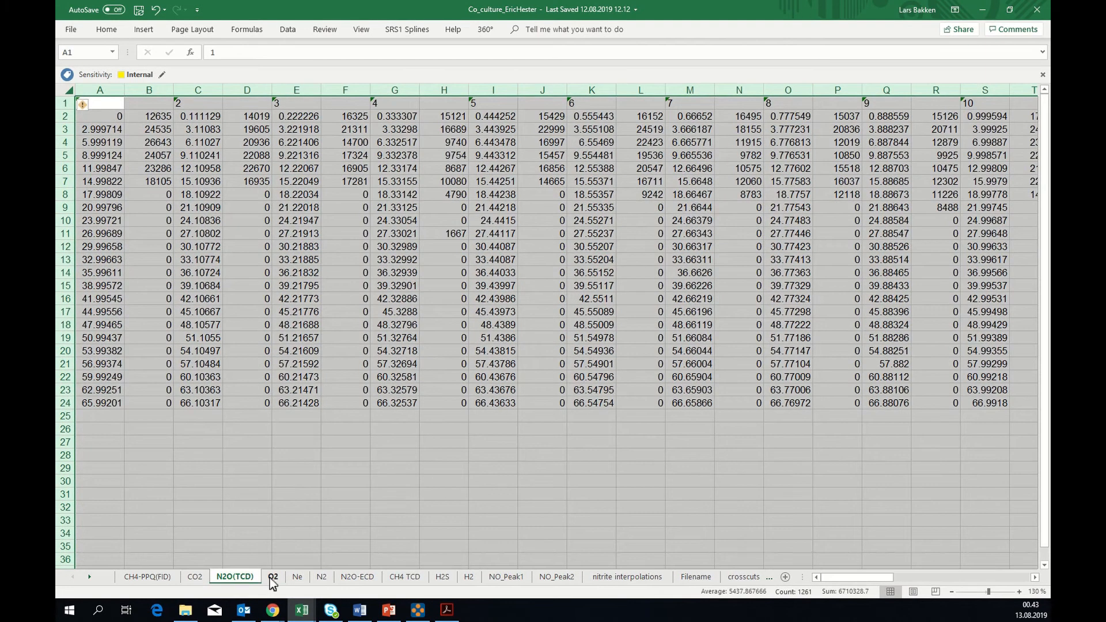
click(270, 578)
click(296, 580)
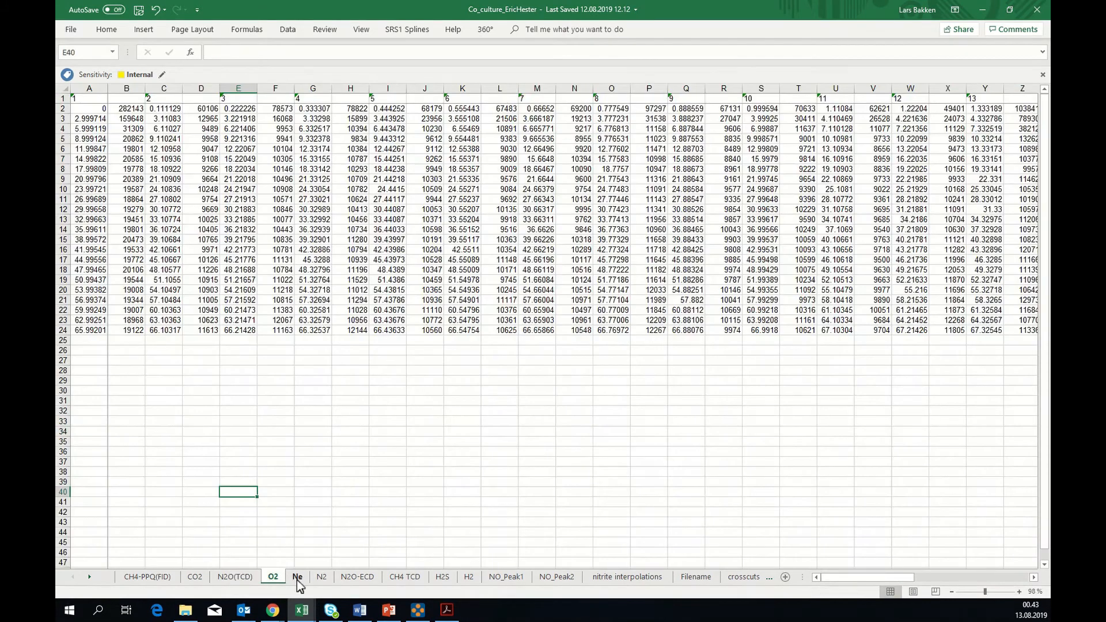
click(322, 580)
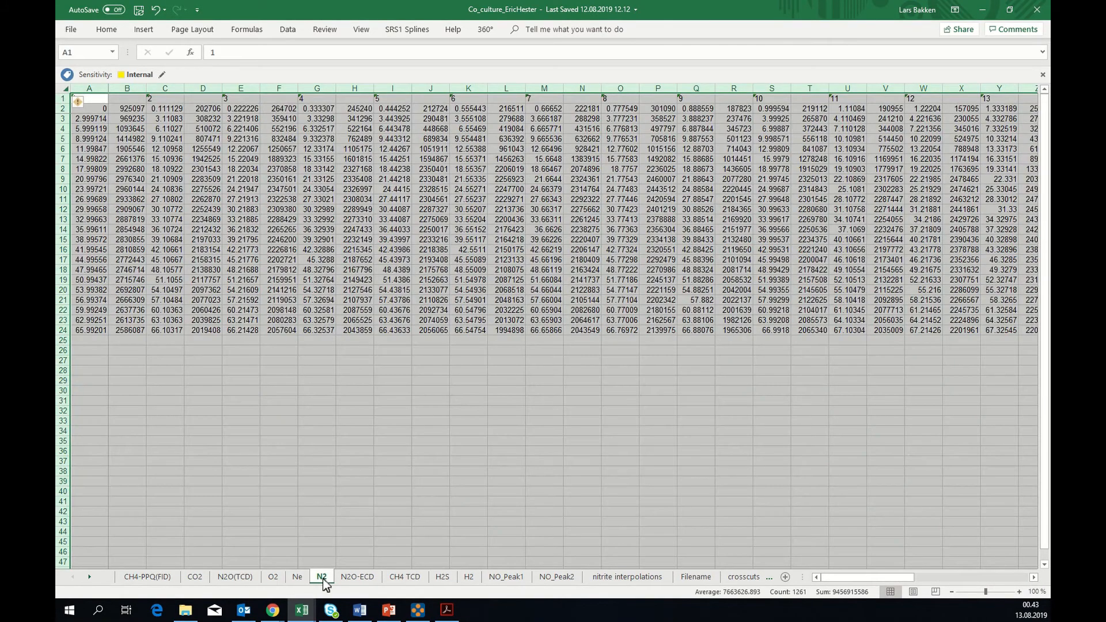
click(356, 576)
click(402, 576)
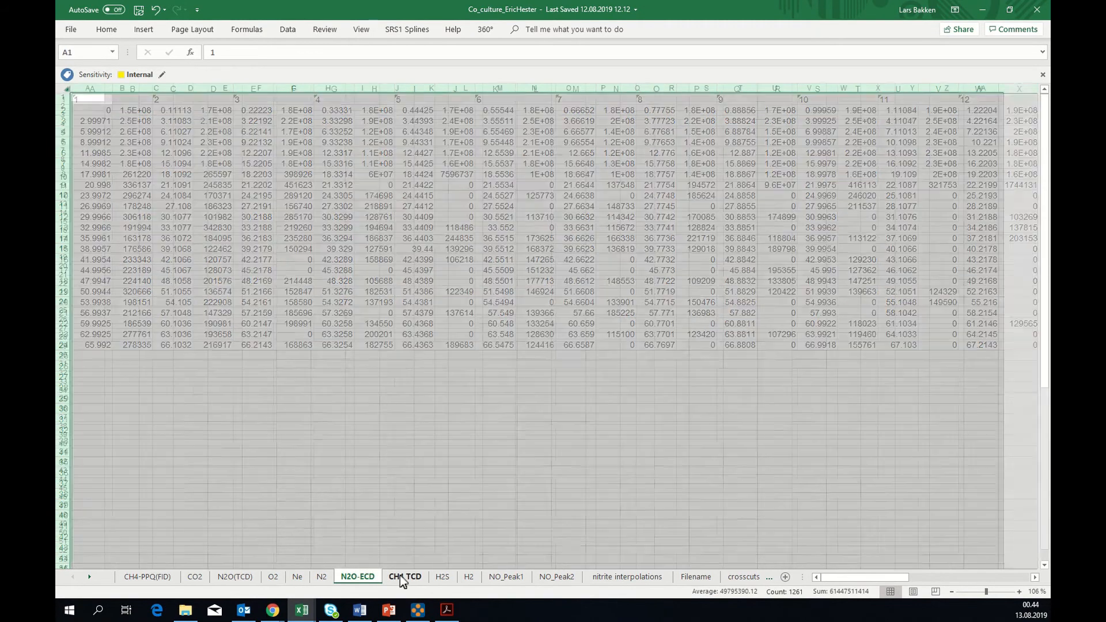
Open the calculation sheet for vial 1
click(91, 578)
click(91, 578)
click(91, 579)
click(91, 578)
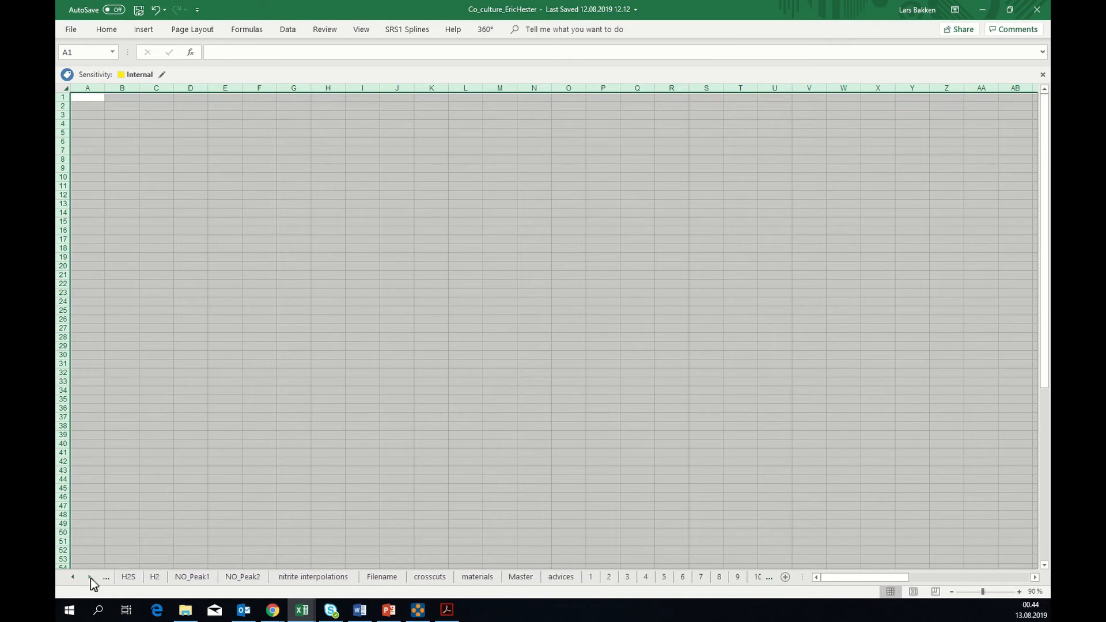
click(91, 579)
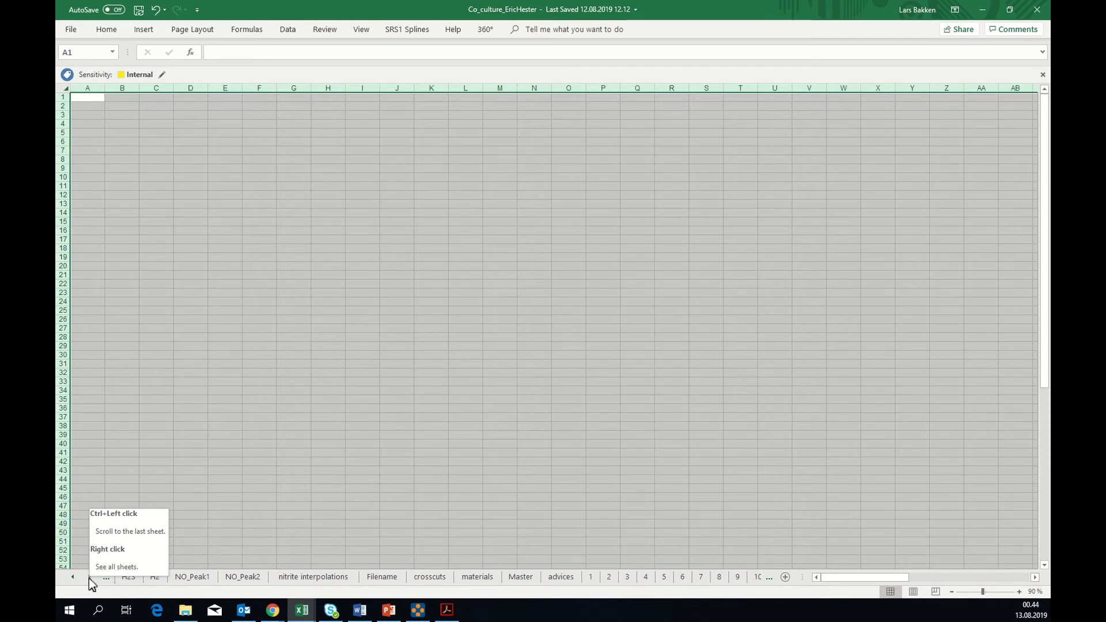
click(91, 579)
click(91, 578)
click(91, 578)
click(91, 578)
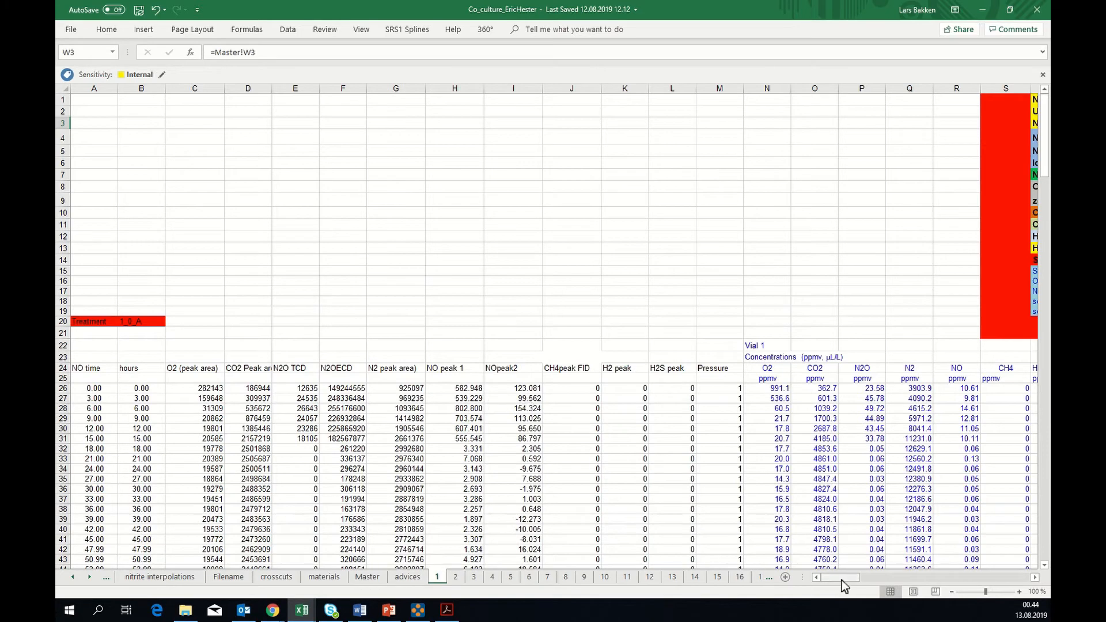
Examine vial 1's calculation blocks from the concentrations and response factors through loss/leak to the gas amounts and rates
drag(841, 579, 852, 578)
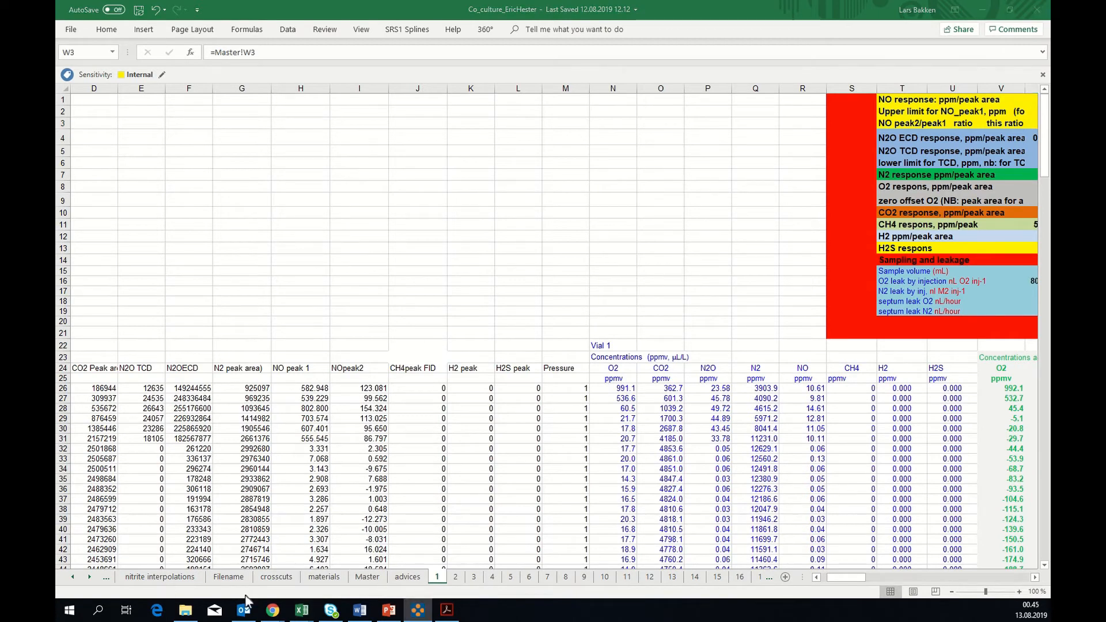
click(839, 579)
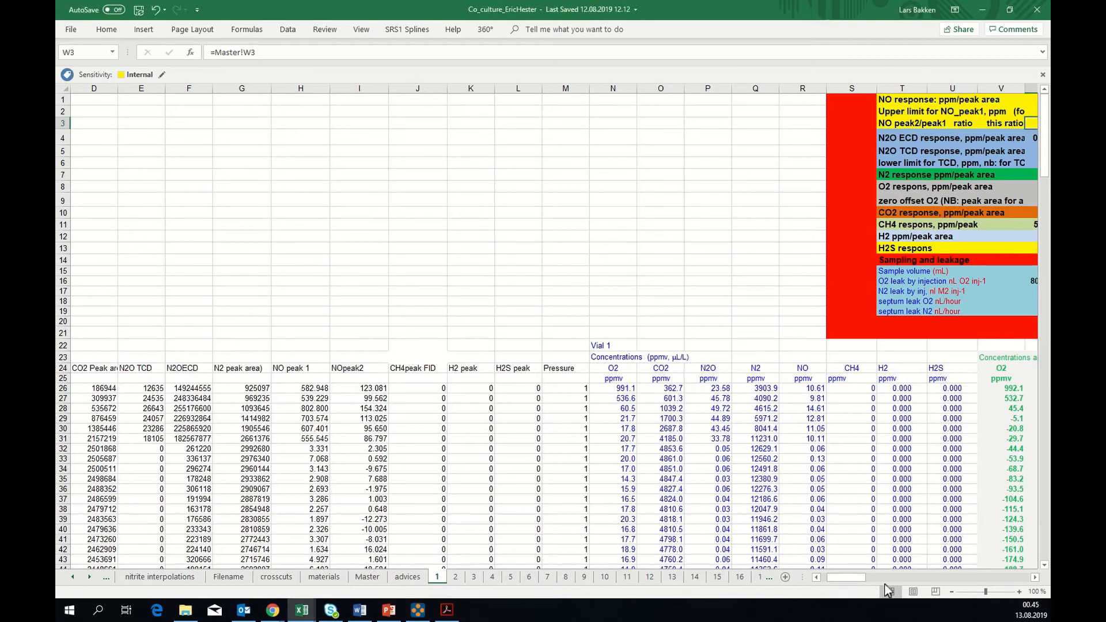
click(1035, 578)
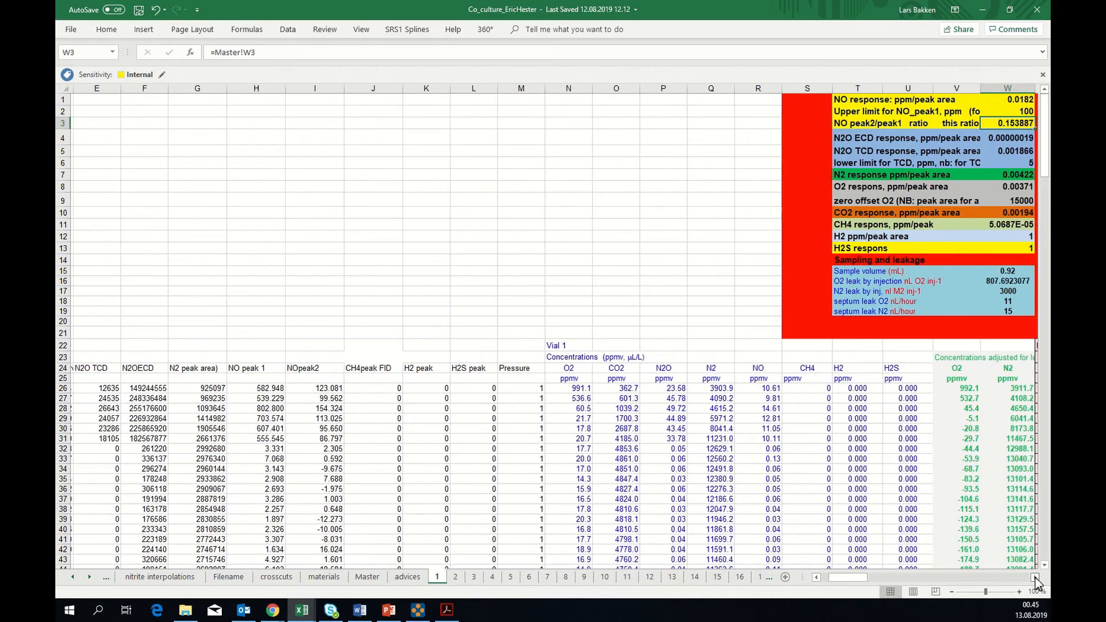
click(1034, 579)
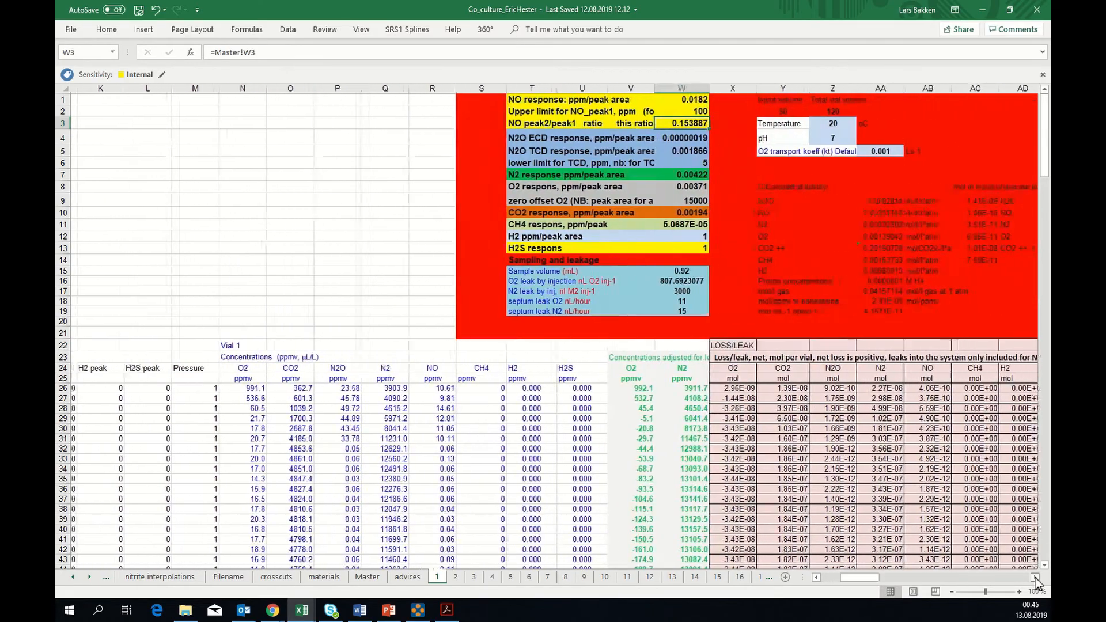
click(1034, 578)
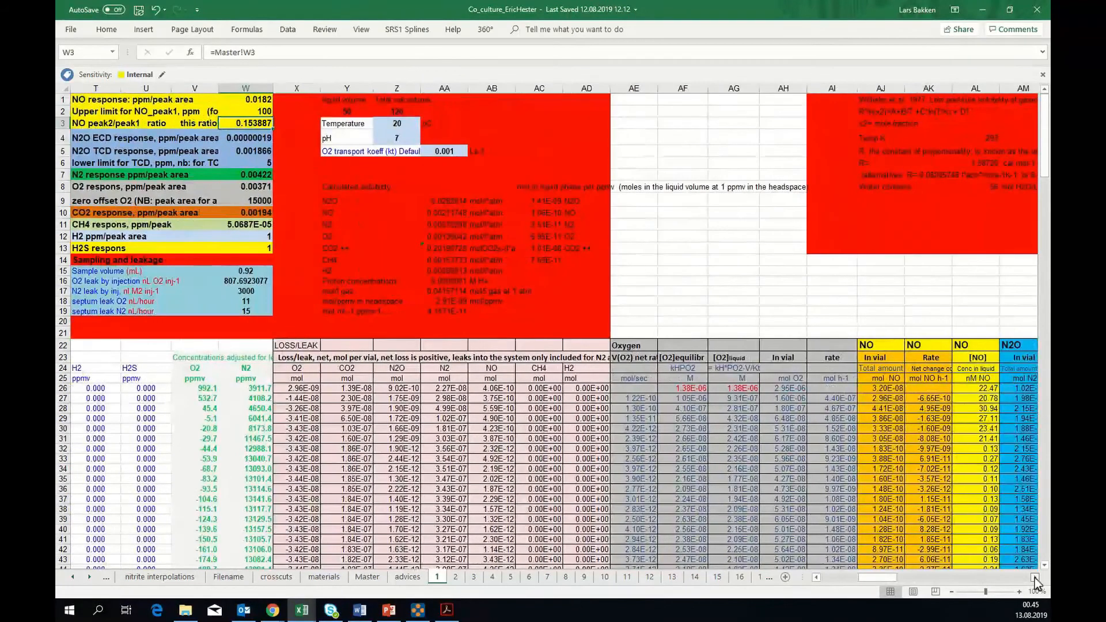
click(1035, 578)
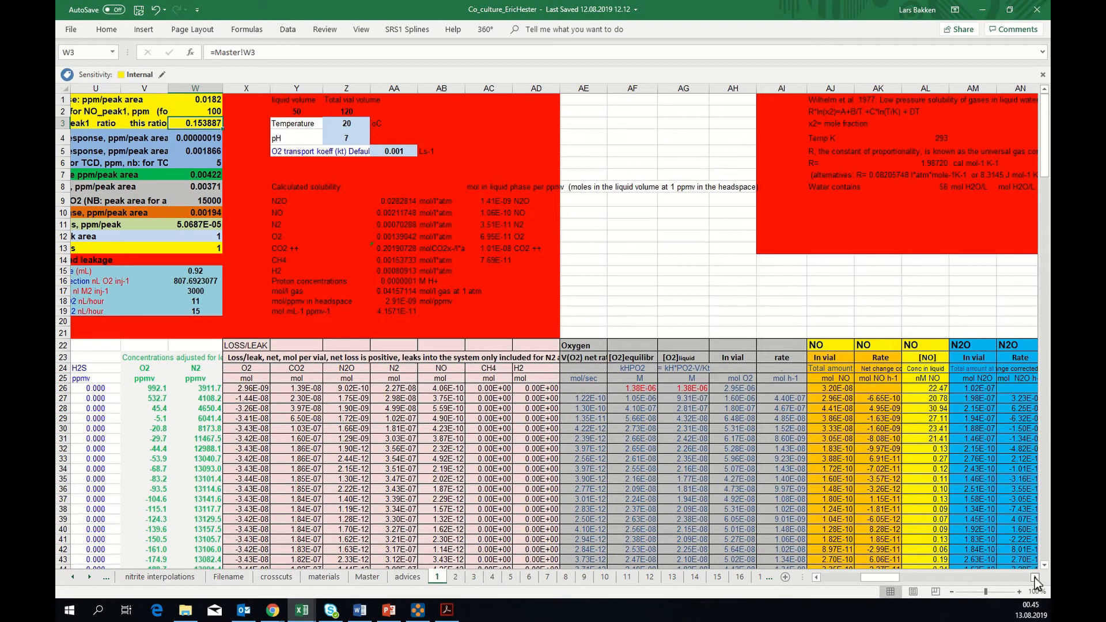
click(1034, 578)
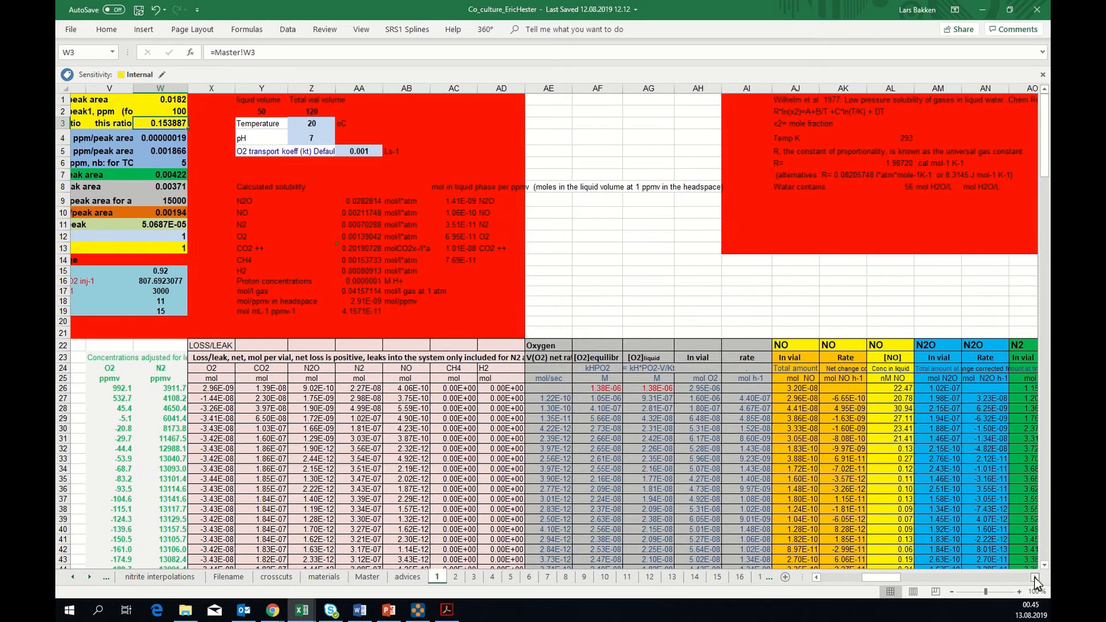
click(1034, 579)
click(1034, 578)
click(1034, 578)
click(1034, 578)
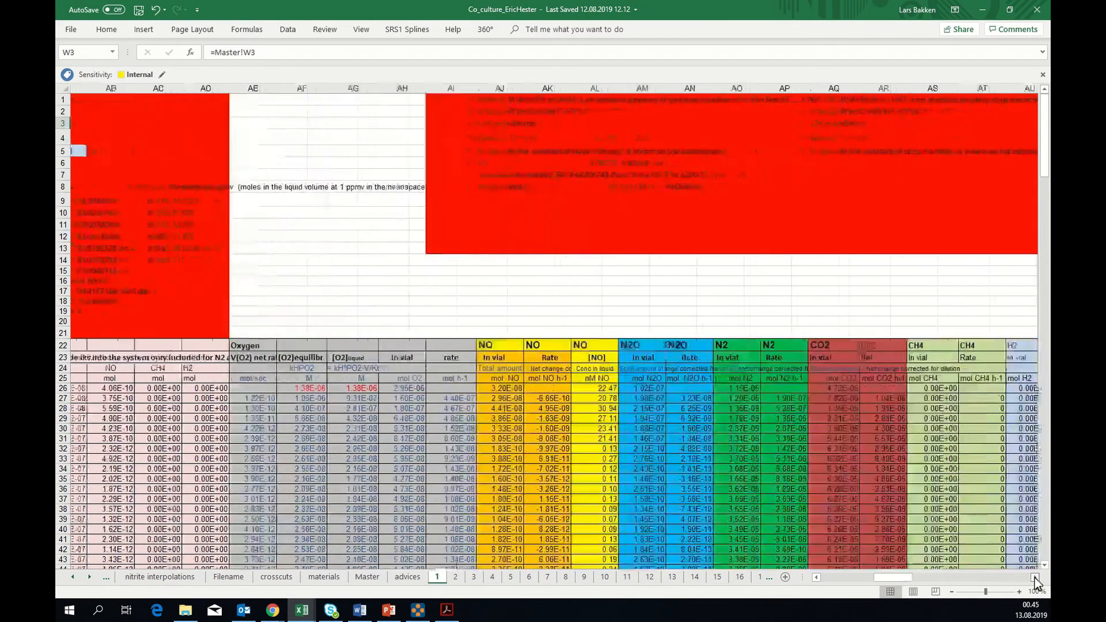
click(1034, 578)
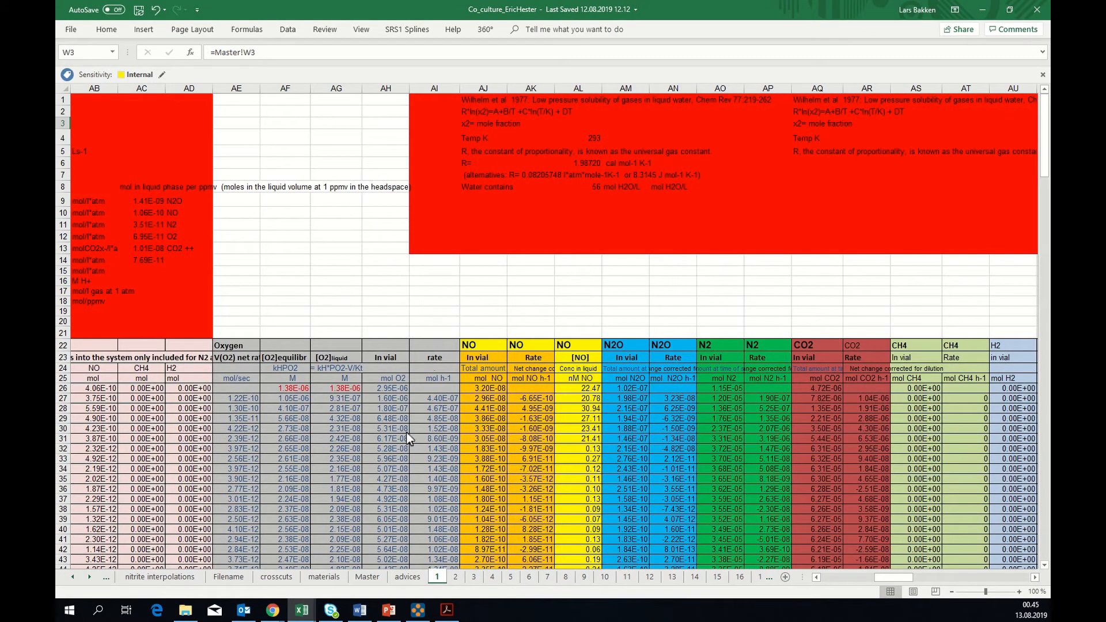
Inspect the amount-in-vial and rate cells for O2, NO and N2O, including the formulas in AJ26, AI27, AK27 and AN27
click(385, 379)
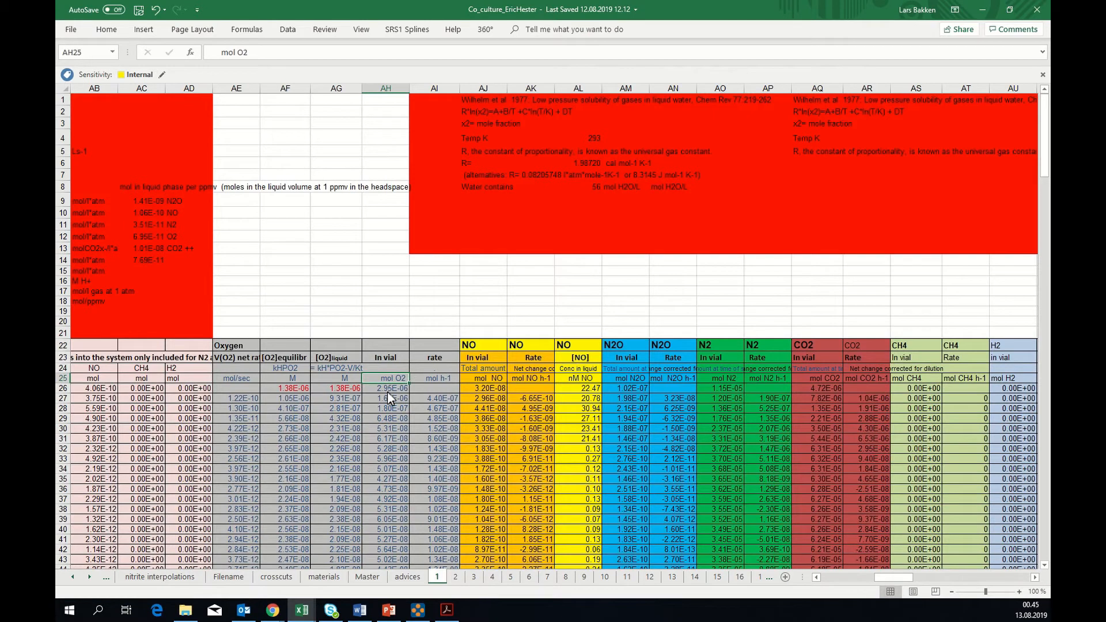
click(481, 389)
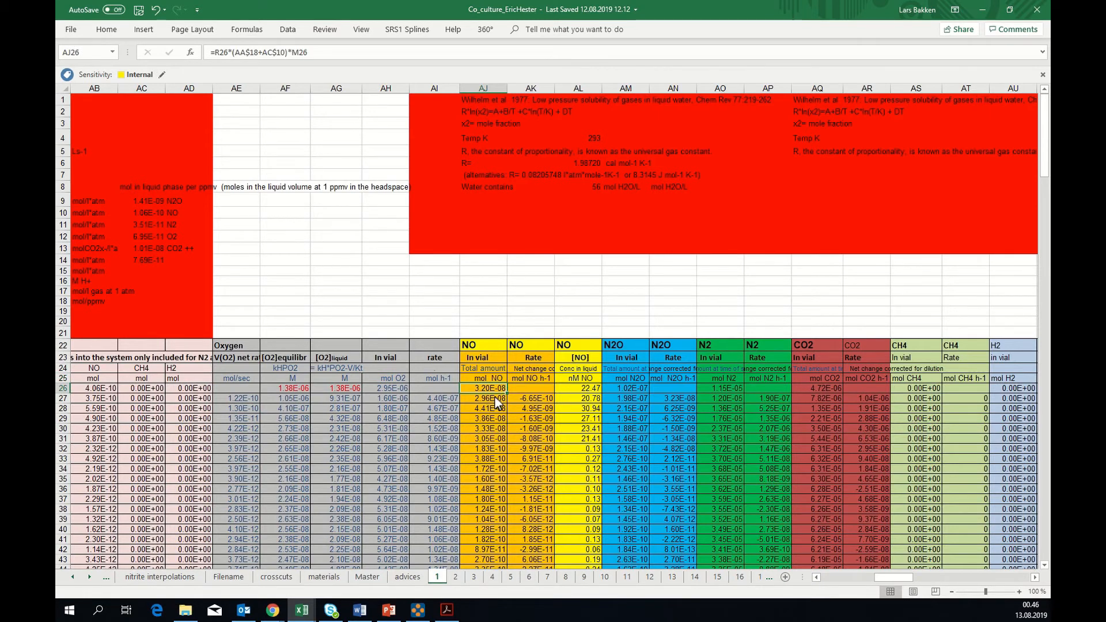
click(426, 387)
click(433, 398)
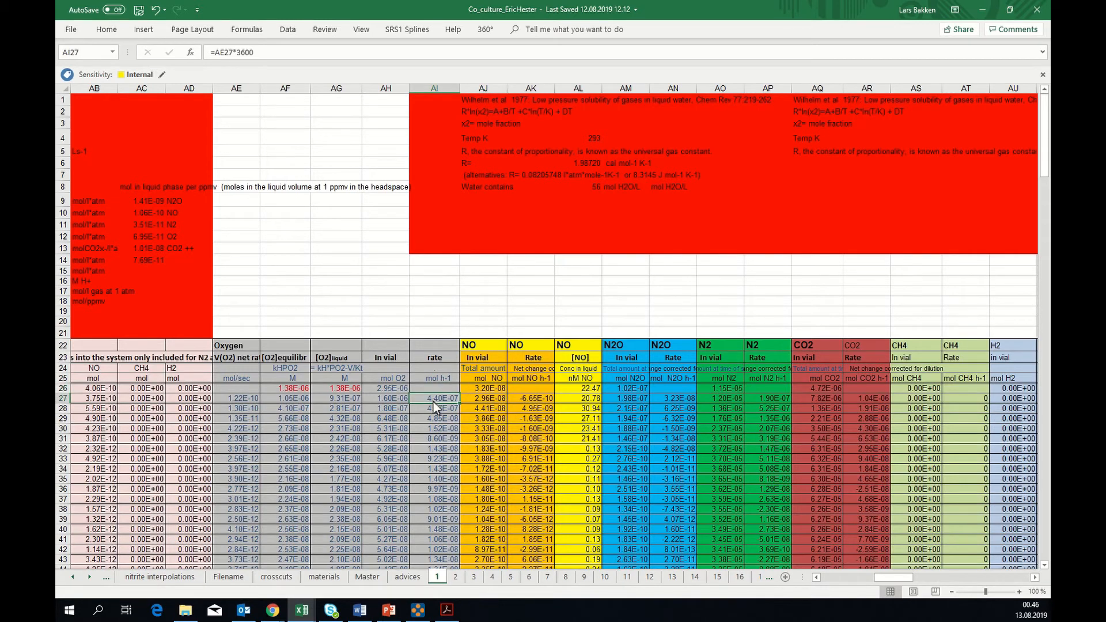
click(535, 403)
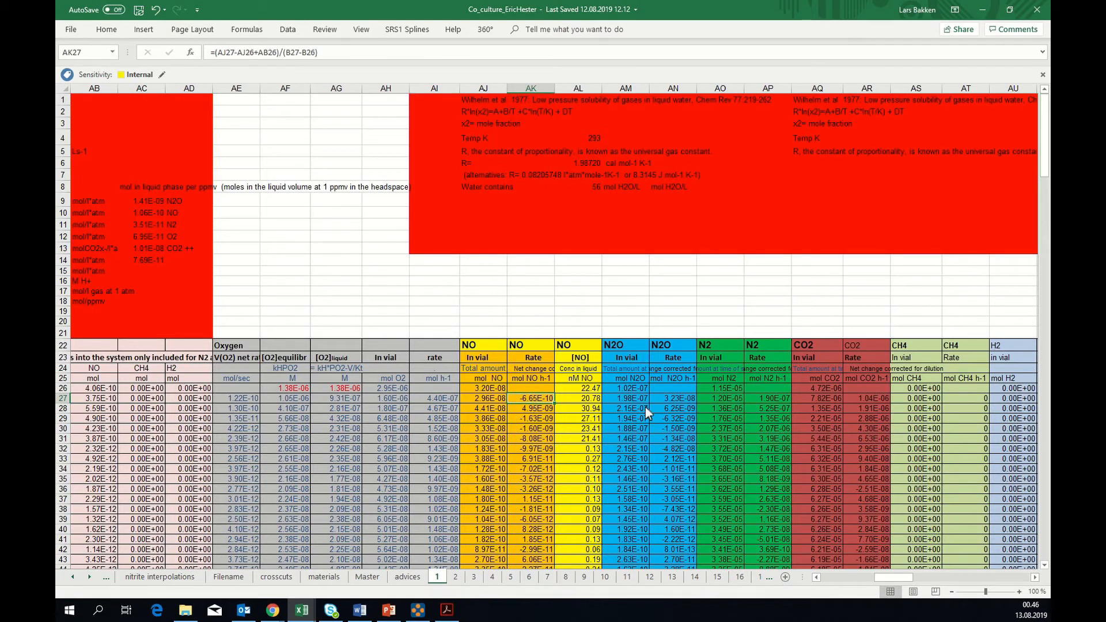
click(668, 400)
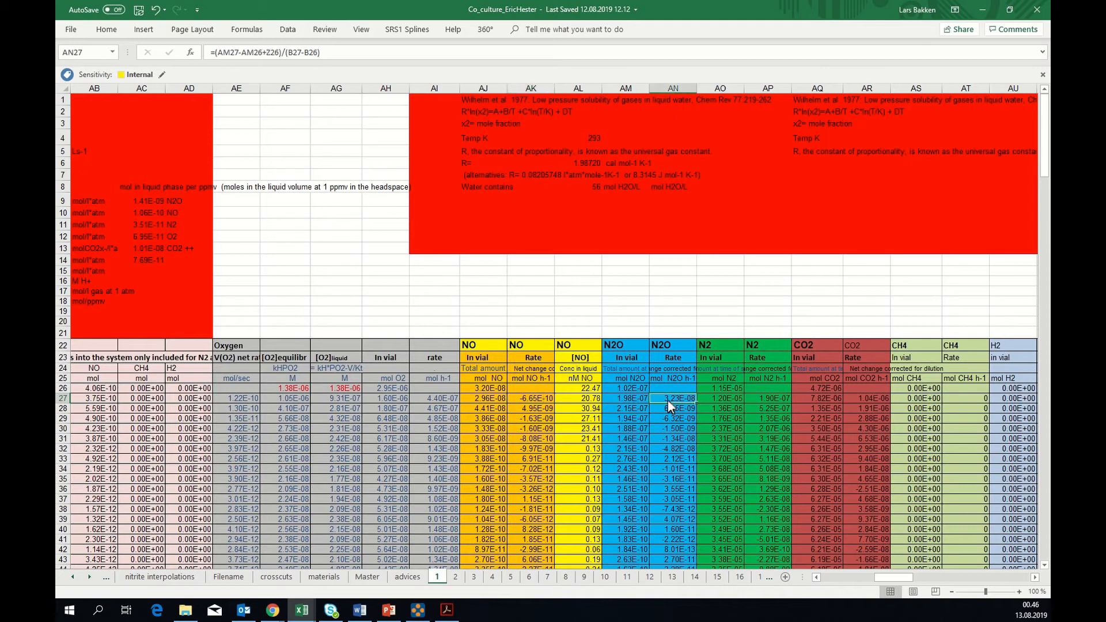
click(532, 398)
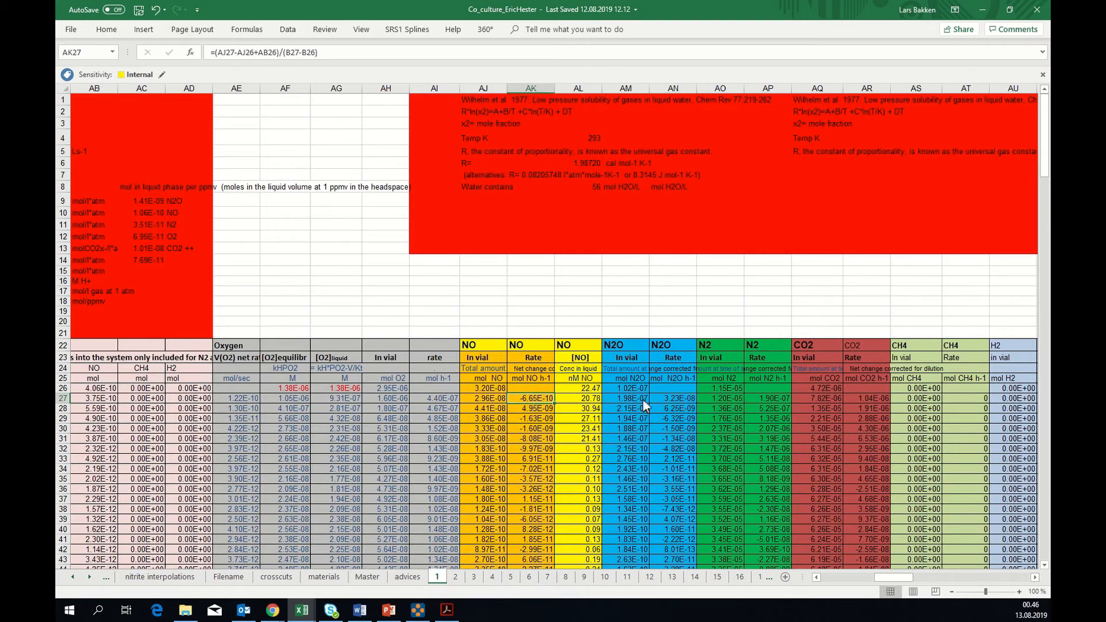
click(674, 396)
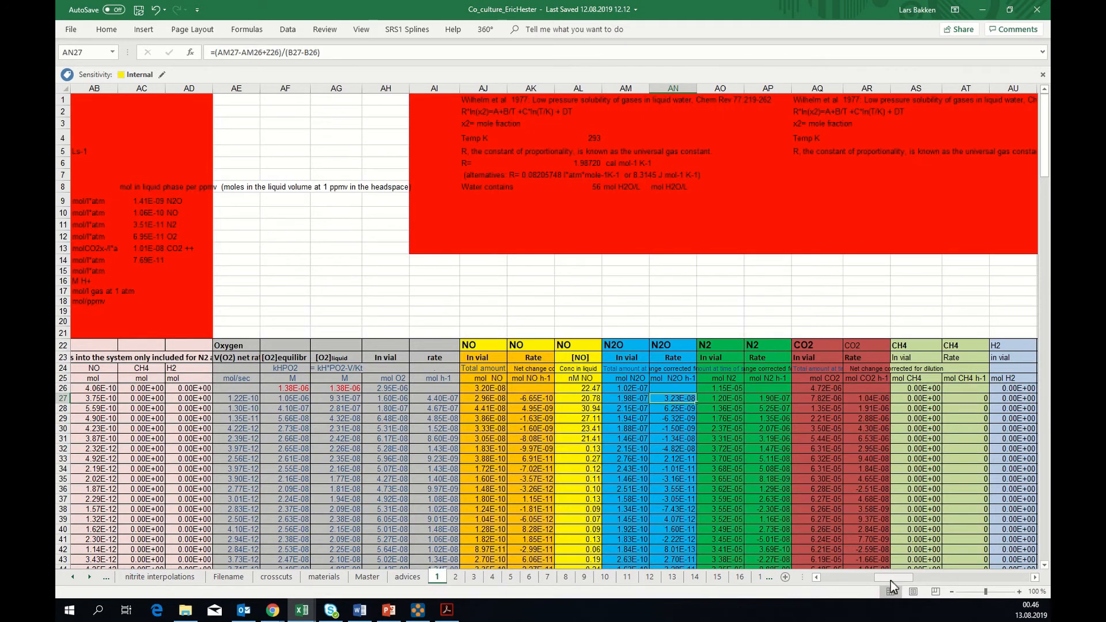
Insert a scatter chart with straight lines and markers from the simple plot data in AW25:BA48, and move it slightly upward
drag(890, 581, 896, 579)
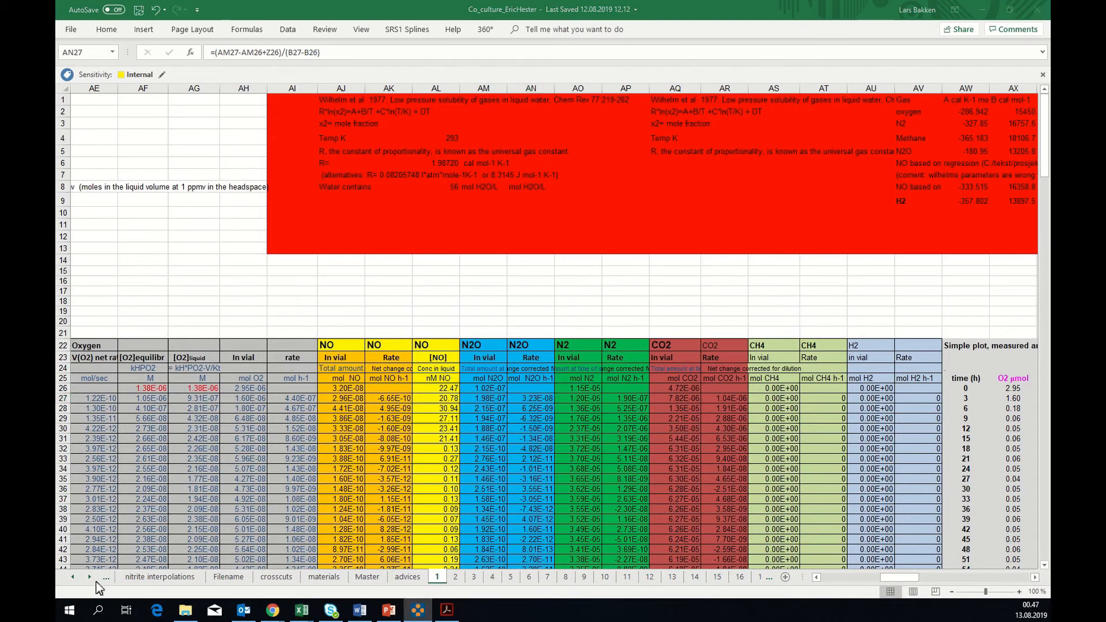
click(890, 579)
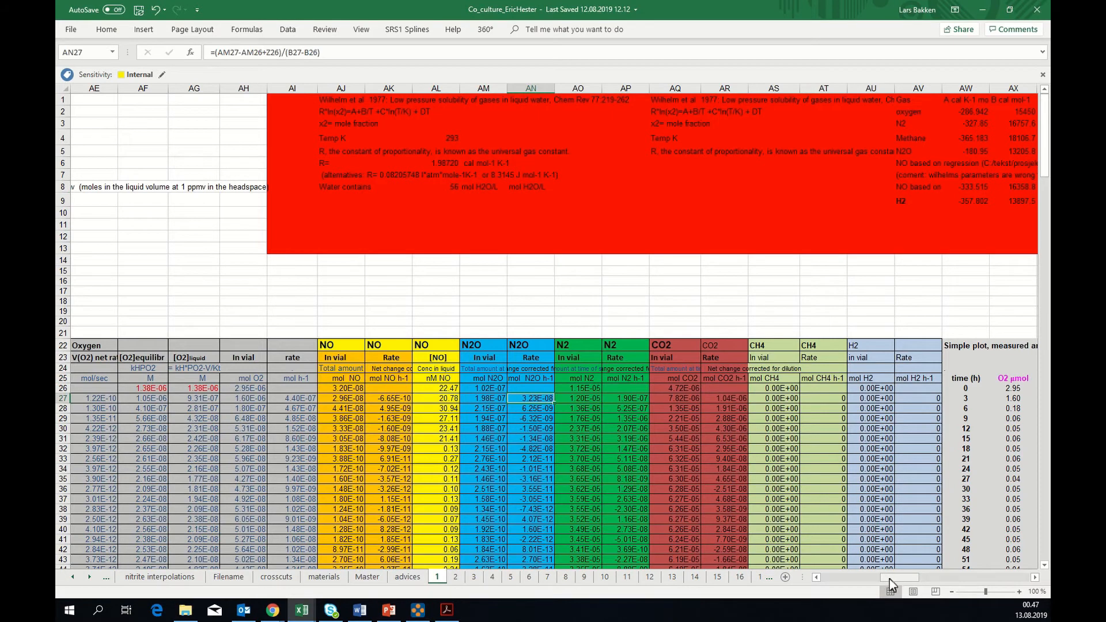
drag(889, 579, 871, 584)
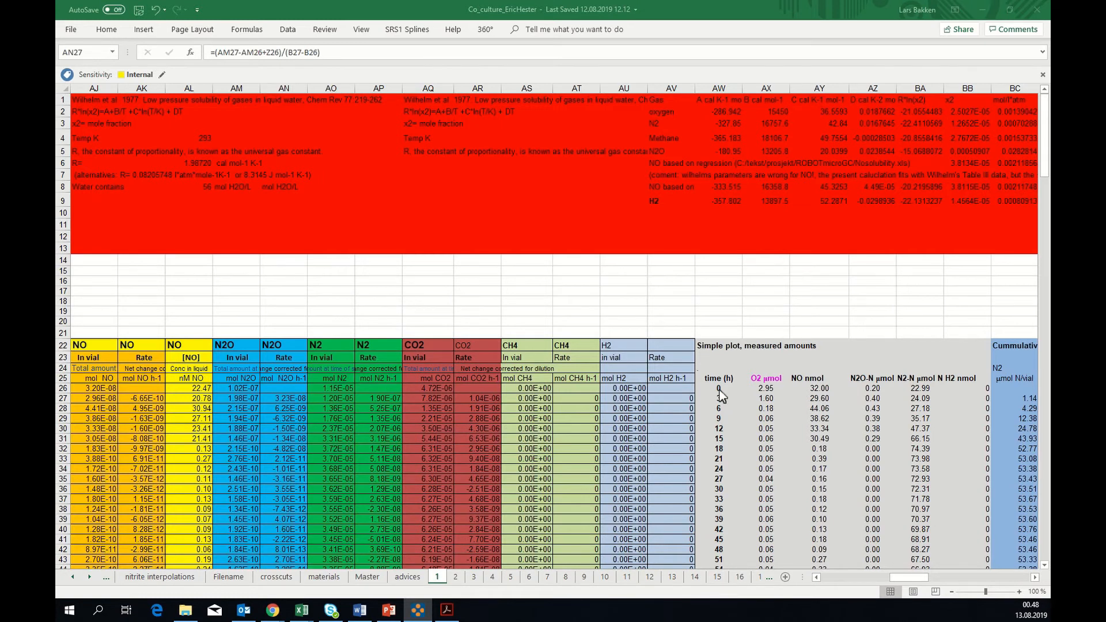
scroll(720, 397, down, 3)
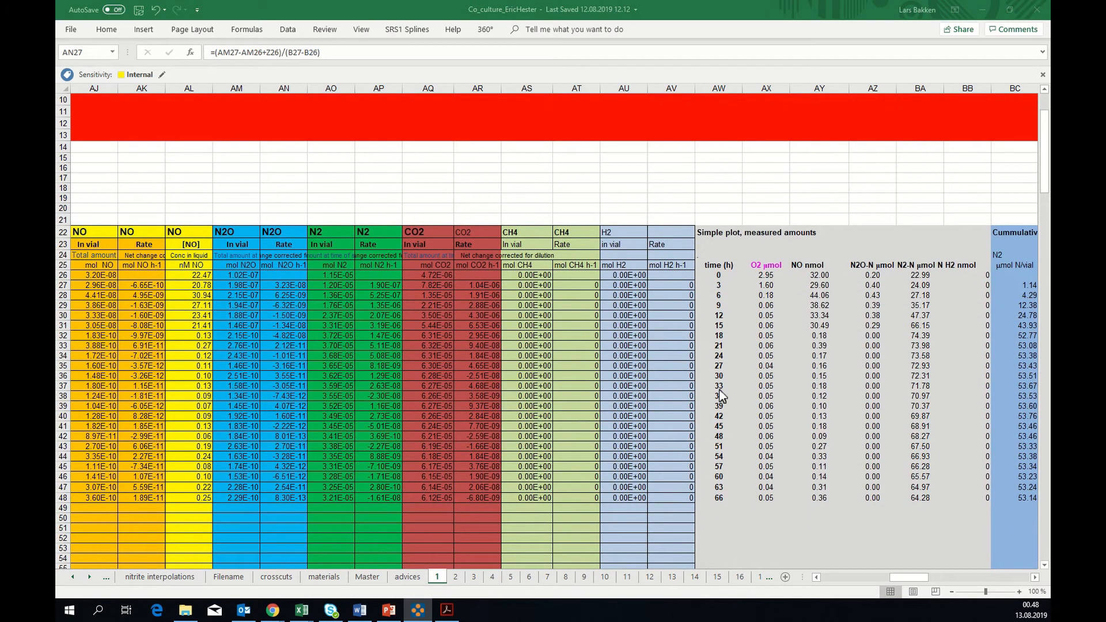
click(714, 264)
drag(724, 268, 916, 499)
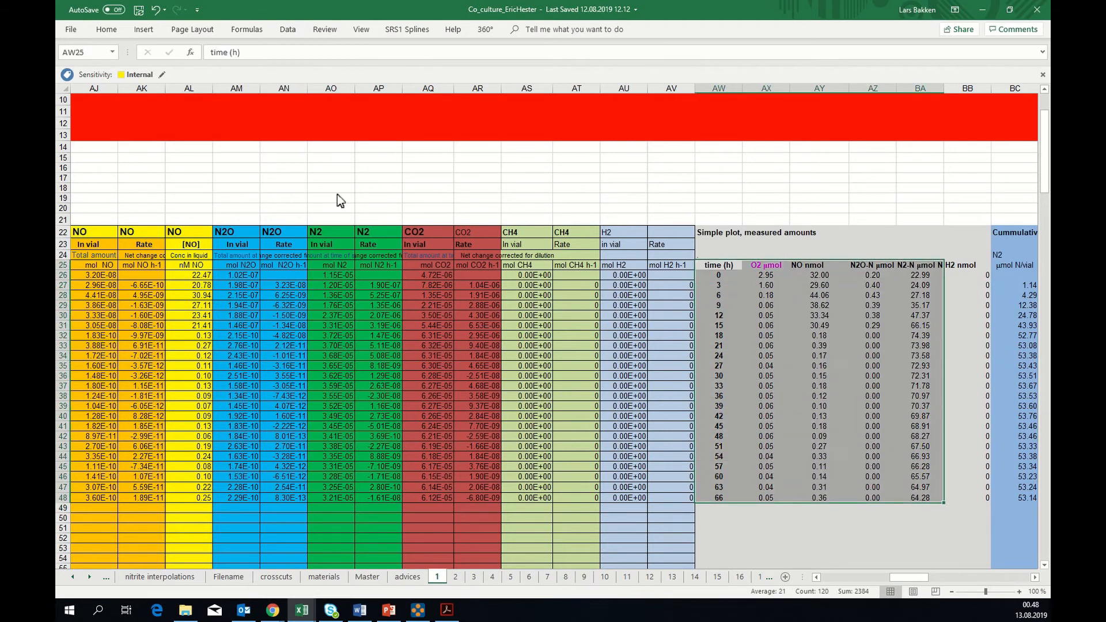
click(144, 31)
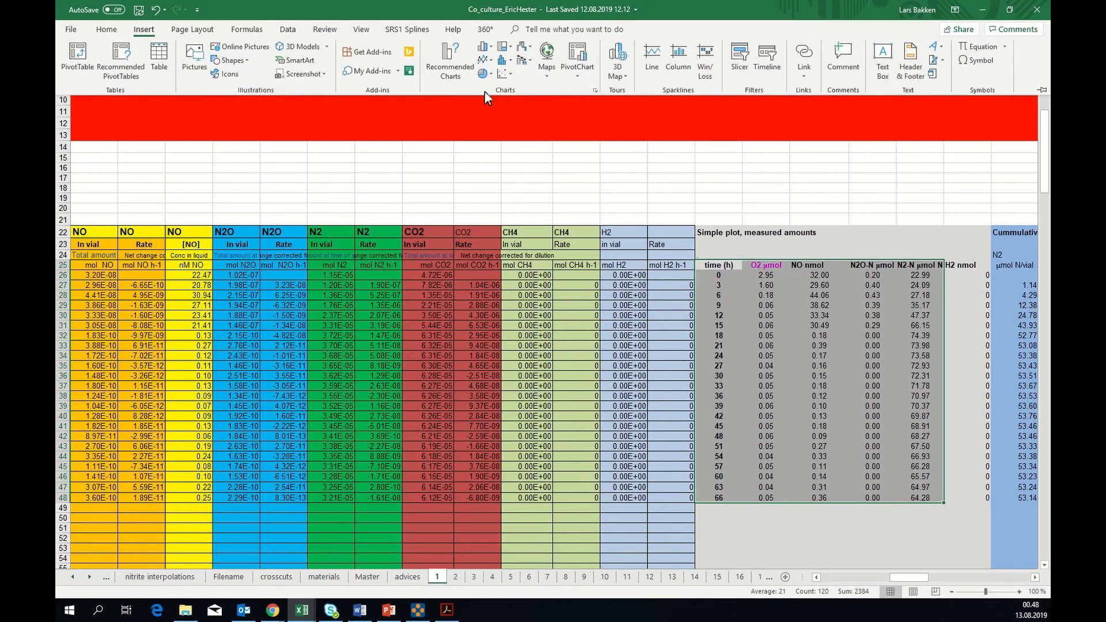
click(503, 73)
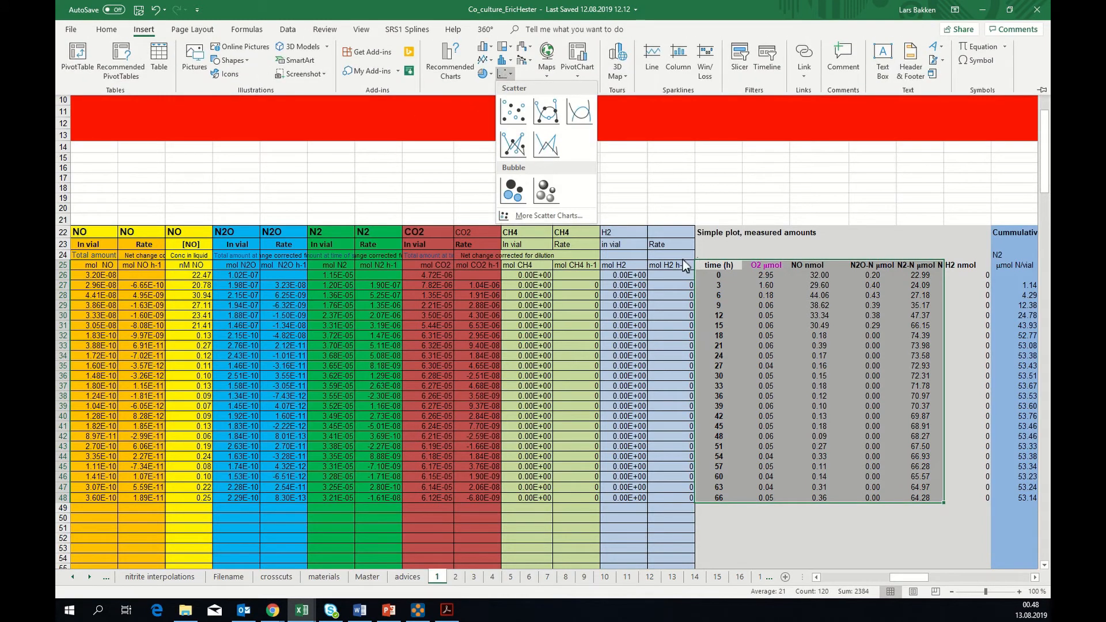
click(513, 144)
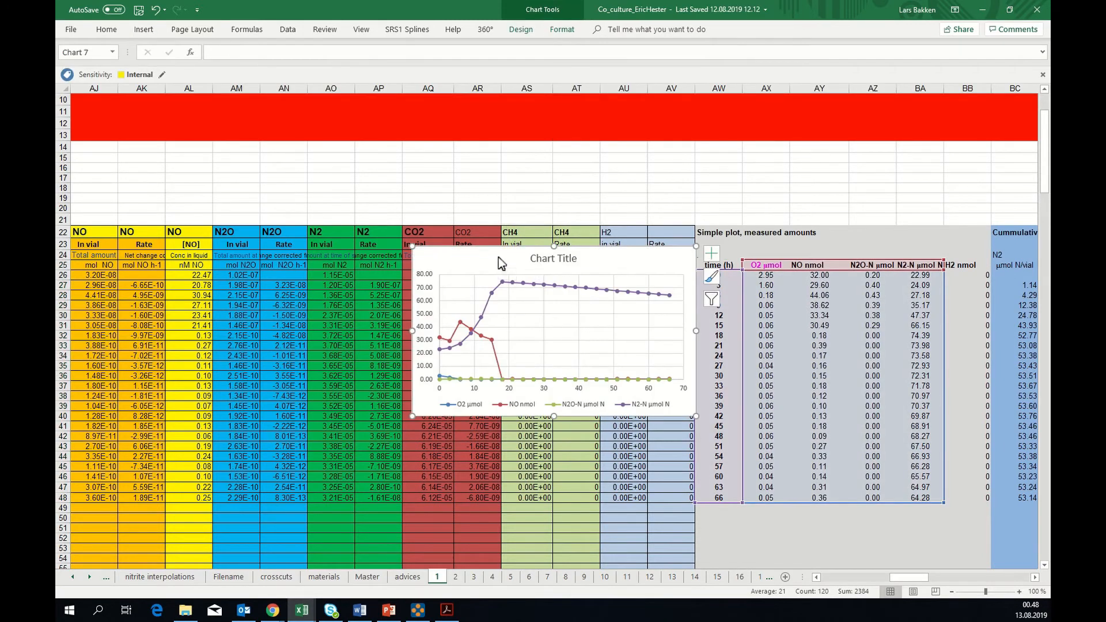
drag(498, 256, 493, 223)
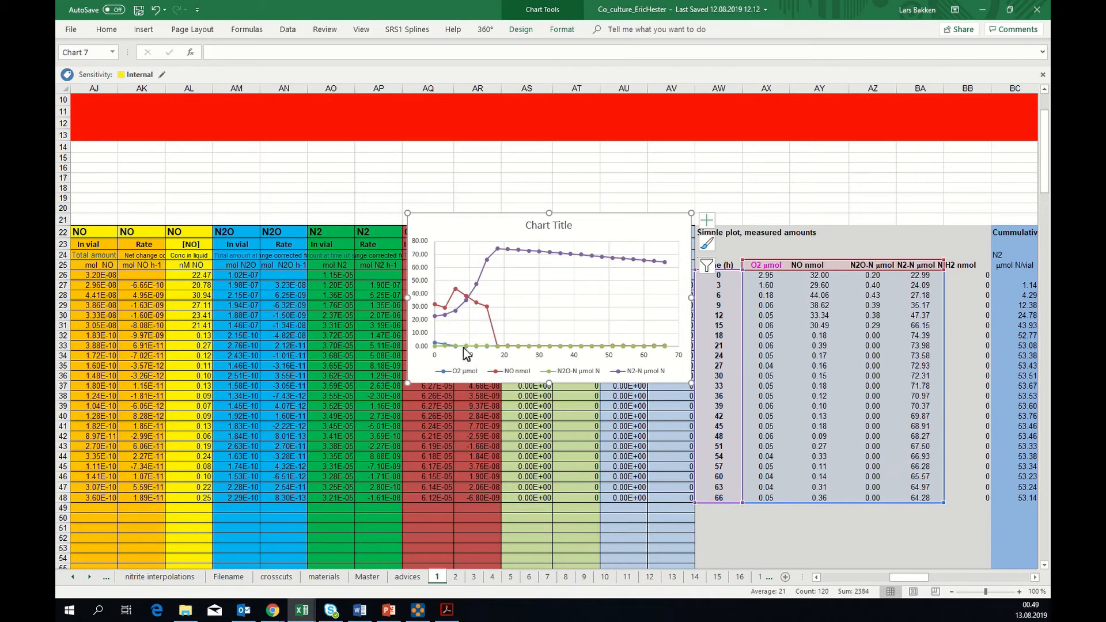
Plot the chart's N2O-N series on the secondary axis and close the series formatting options
mouse_move(466, 351)
click(471, 345)
right_click(471, 345)
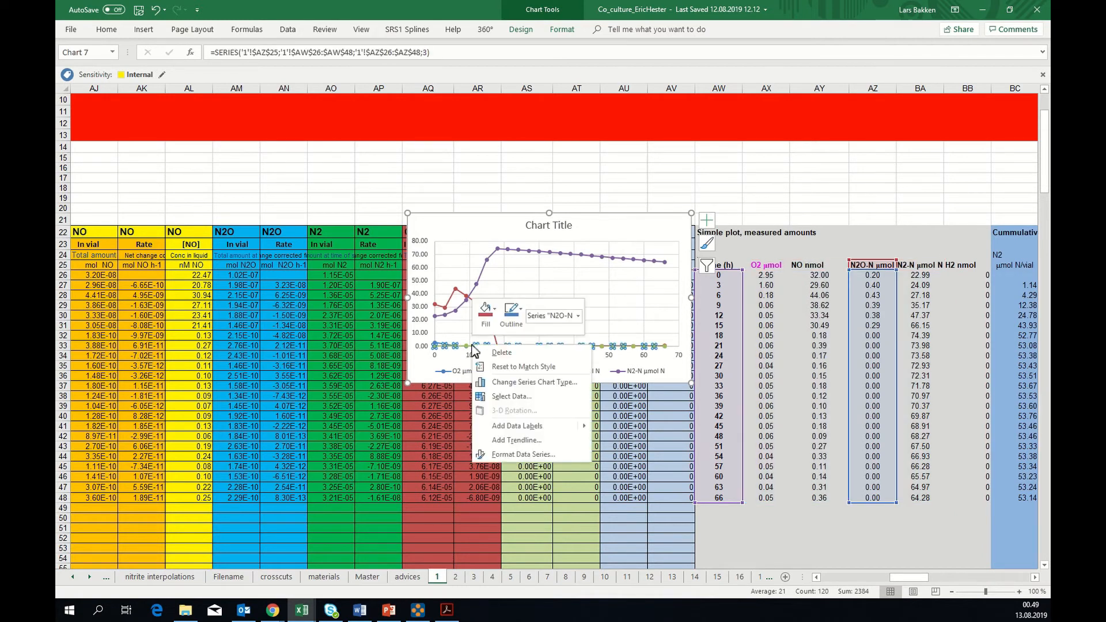
click(503, 453)
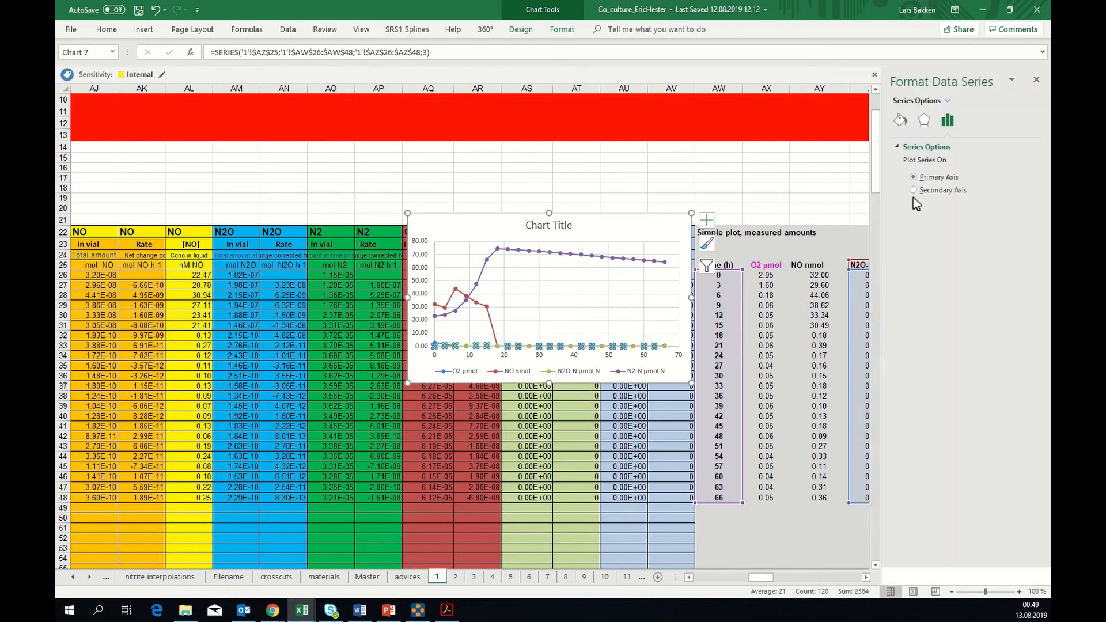
click(913, 190)
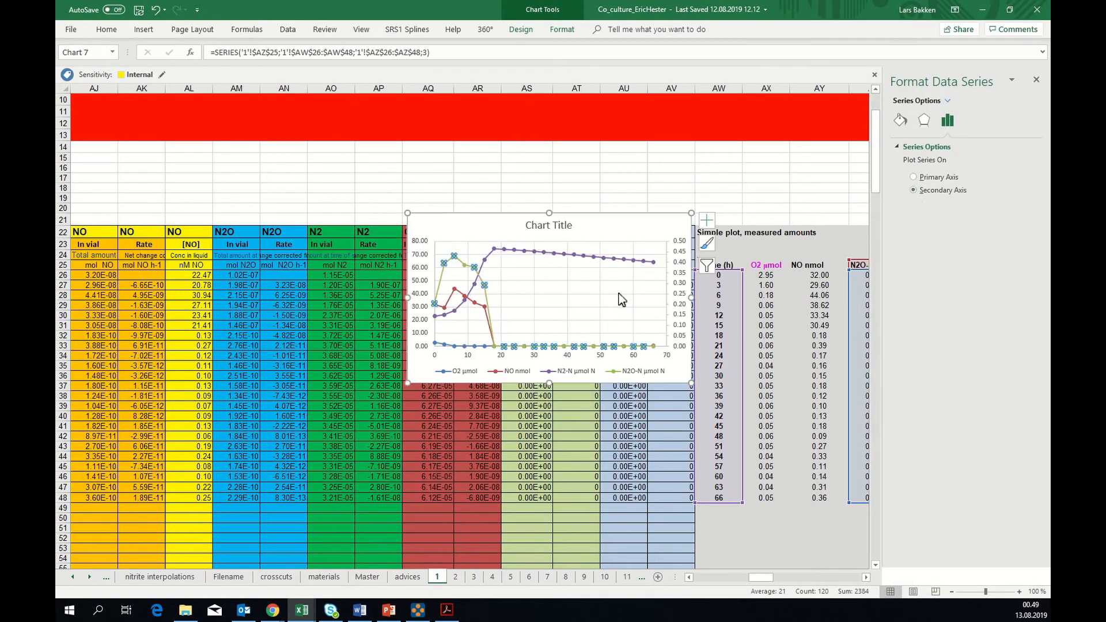
mouse_move(459, 264)
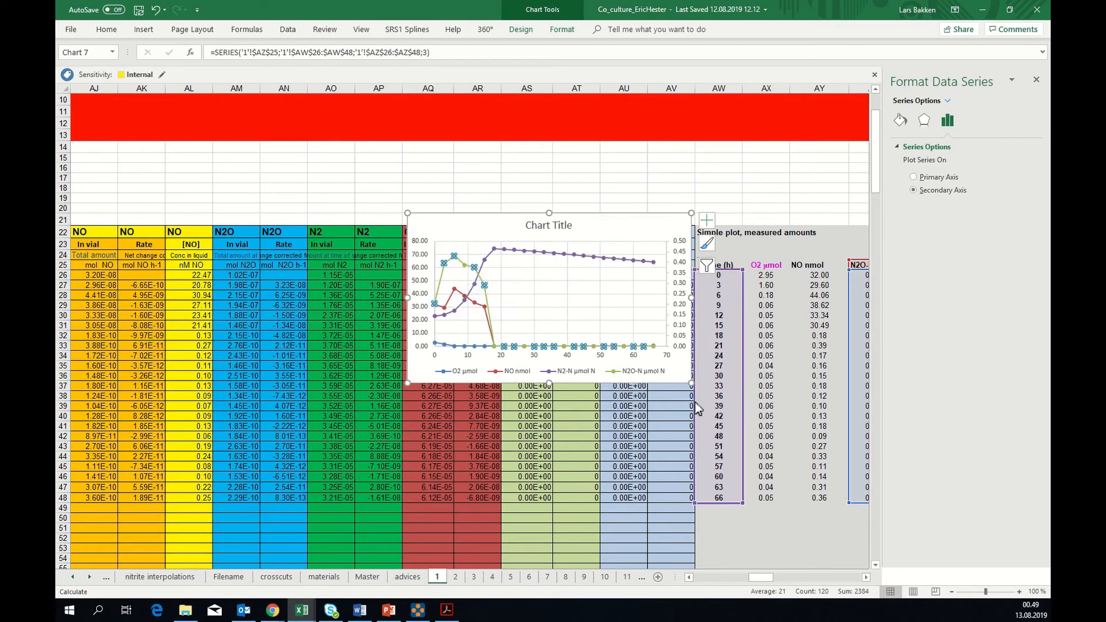
click(771, 393)
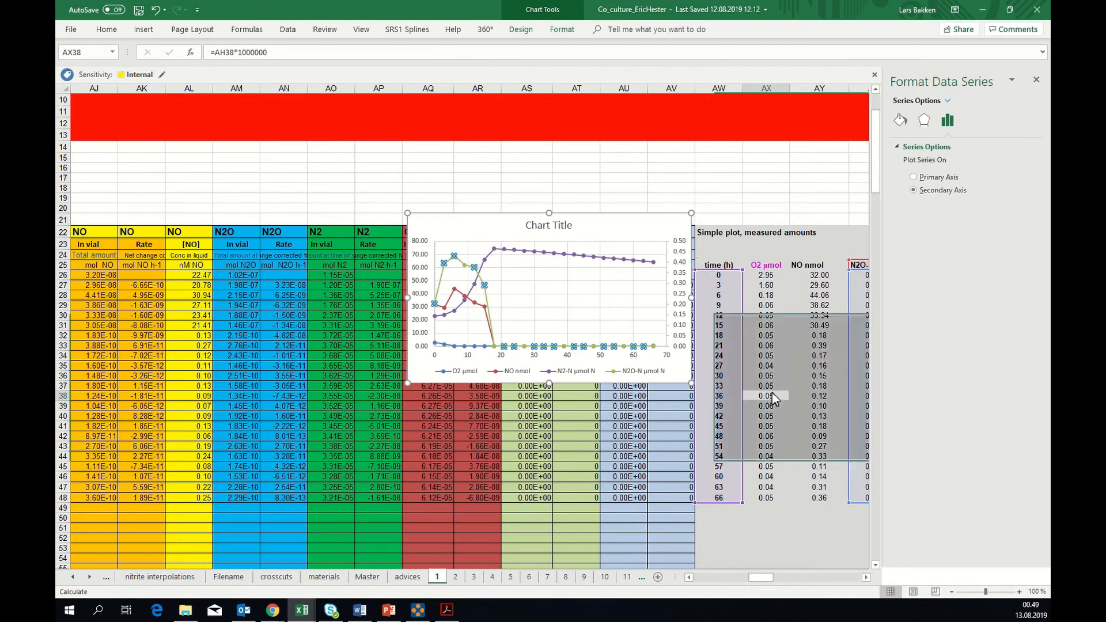
click(1036, 85)
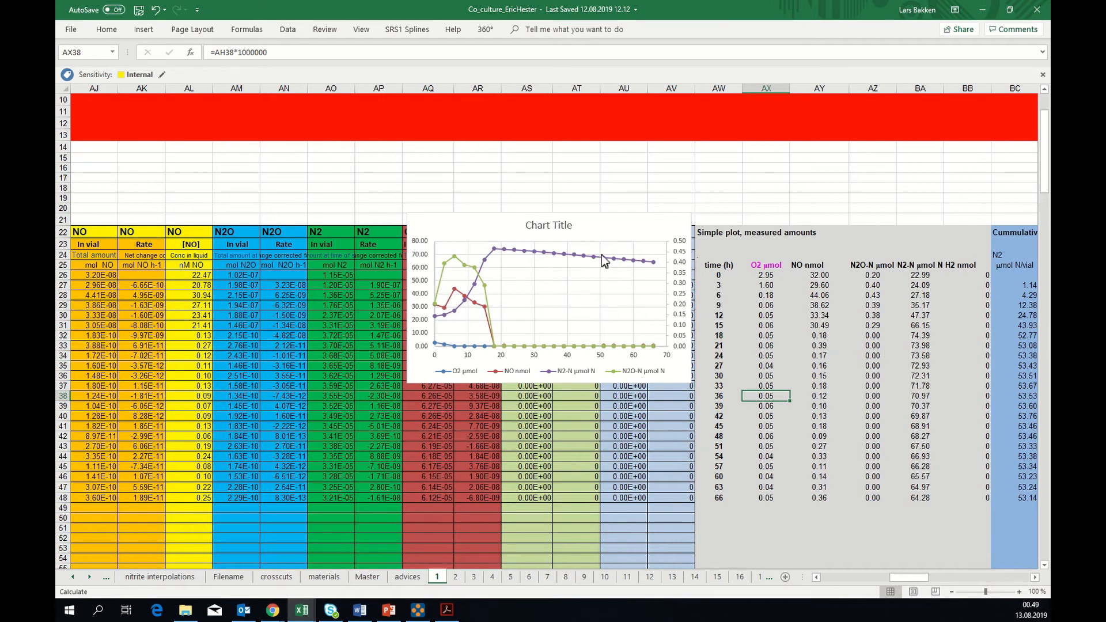
Examine the chart's N2-N, NO and N2O-N curves over time, including the points at 18 h and 48 h
mouse_move(597, 262)
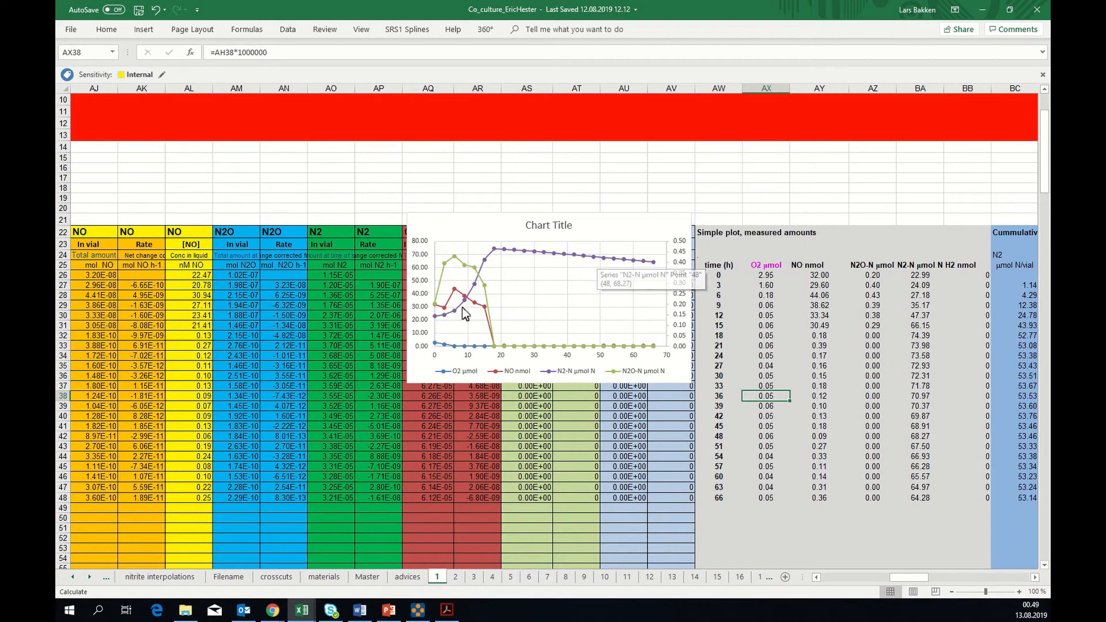
mouse_move(434, 319)
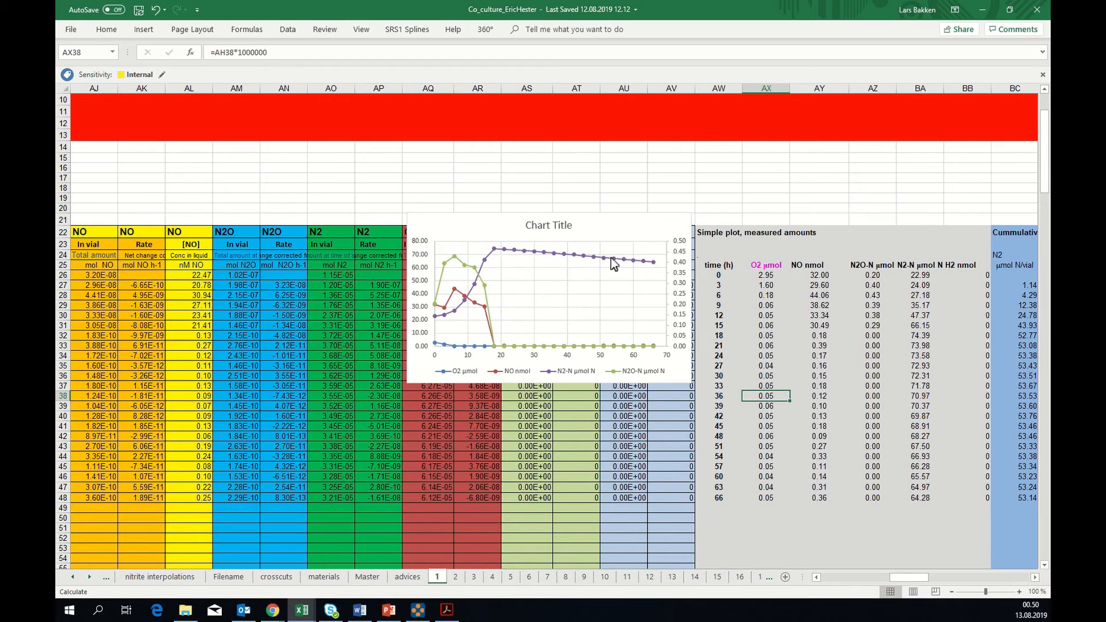
mouse_move(499, 333)
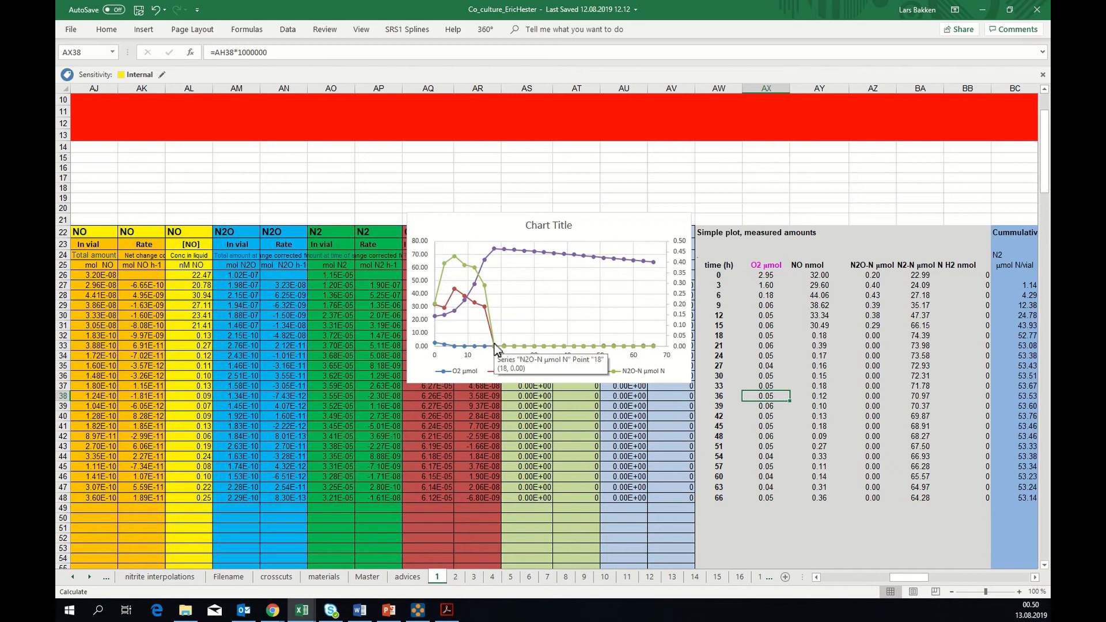
mouse_move(494, 254)
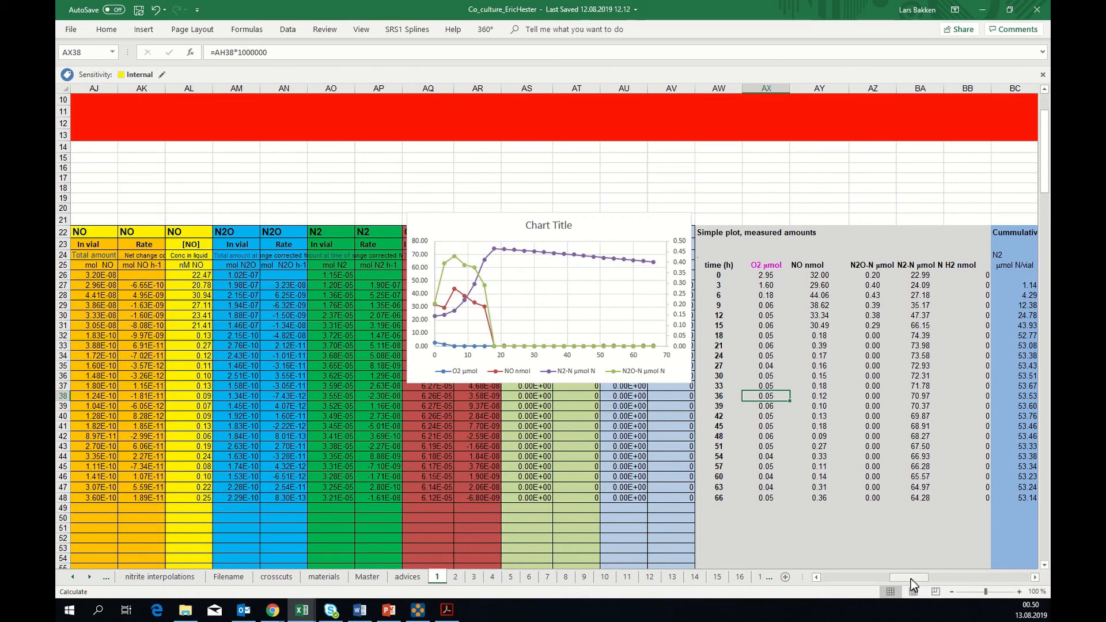
Redirect the chart's N2-N series from the measured amounts to the cumulative N2 values in BC26:BC48
drag(910, 579, 919, 578)
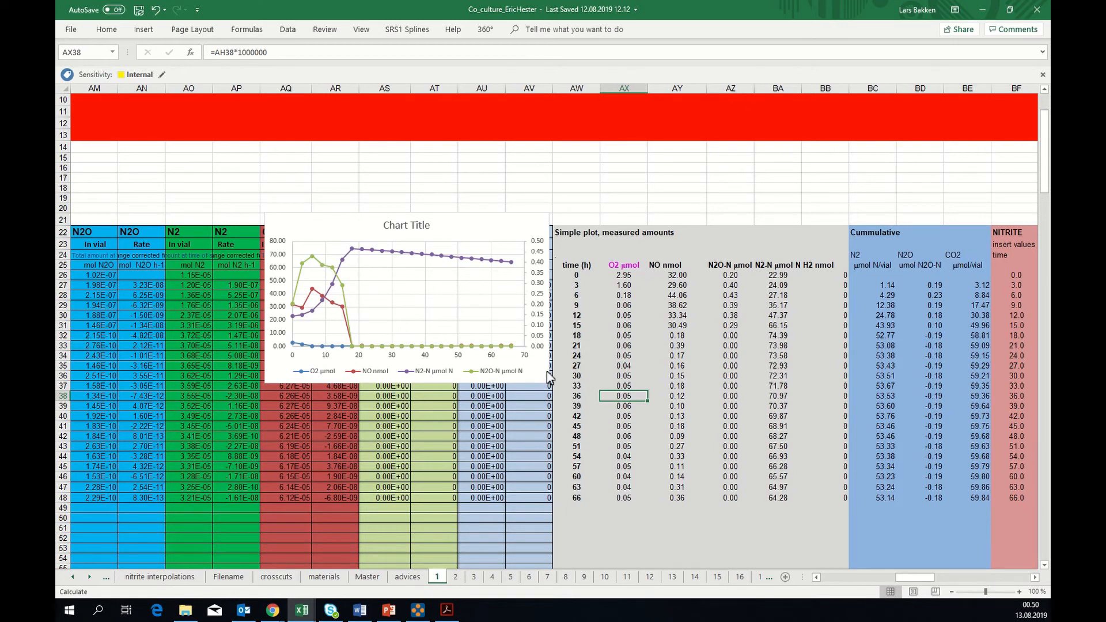
click(885, 387)
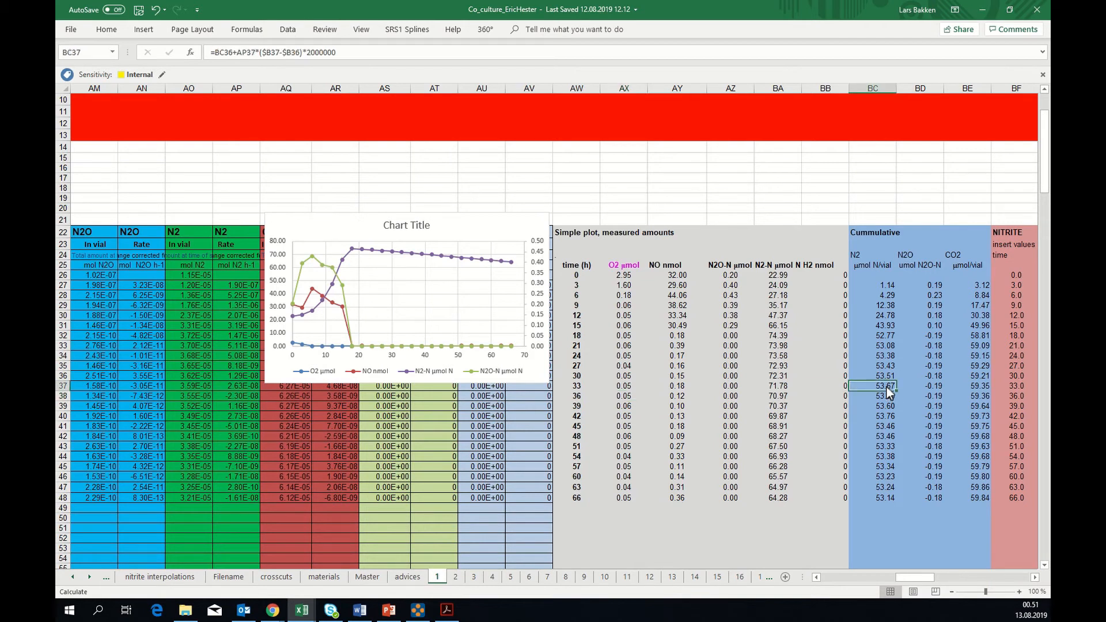
click(433, 258)
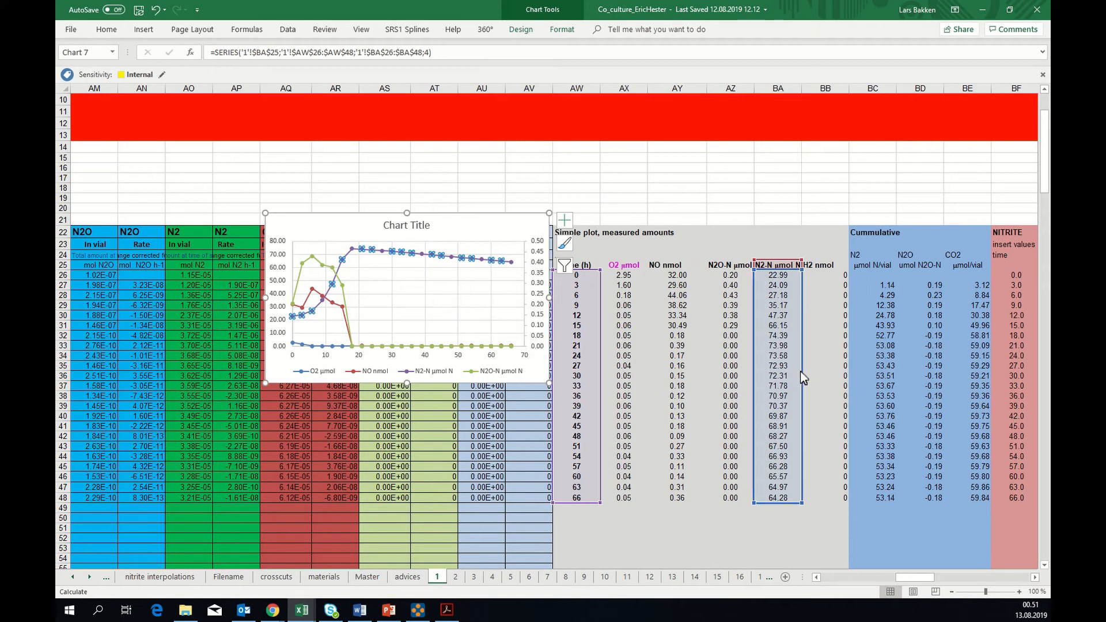
drag(800, 371, 858, 374)
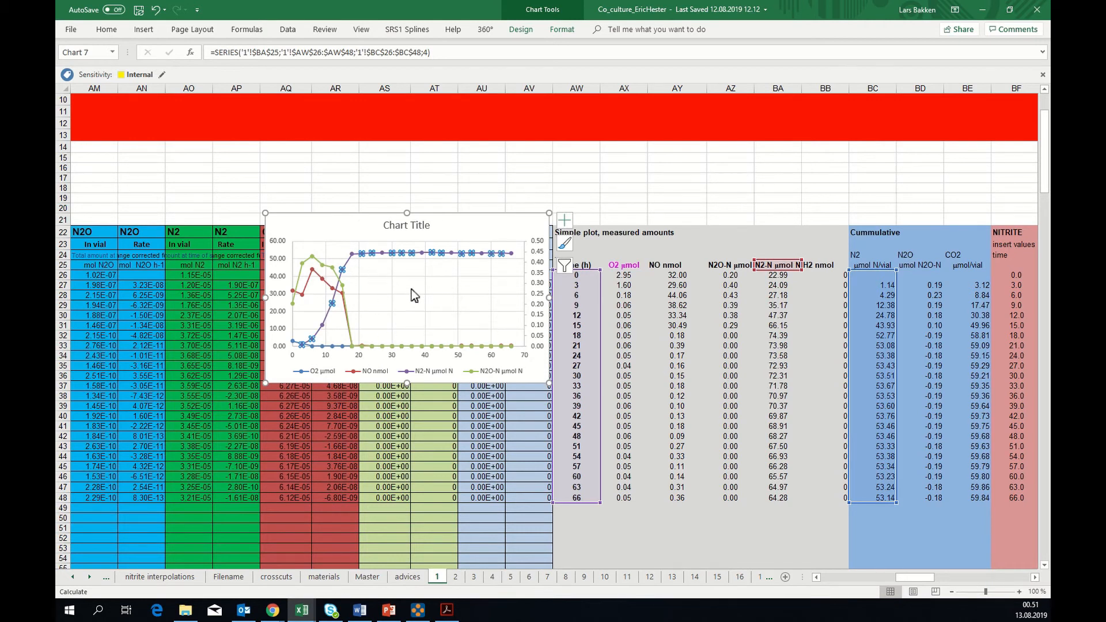
click(455, 230)
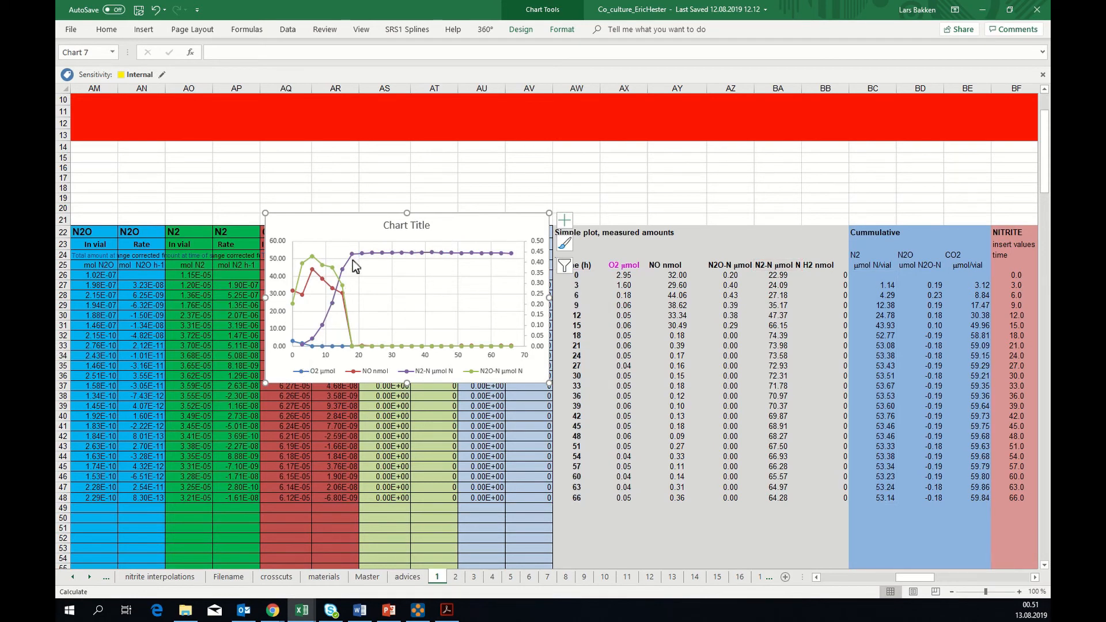
mouse_move(353, 255)
click(417, 610)
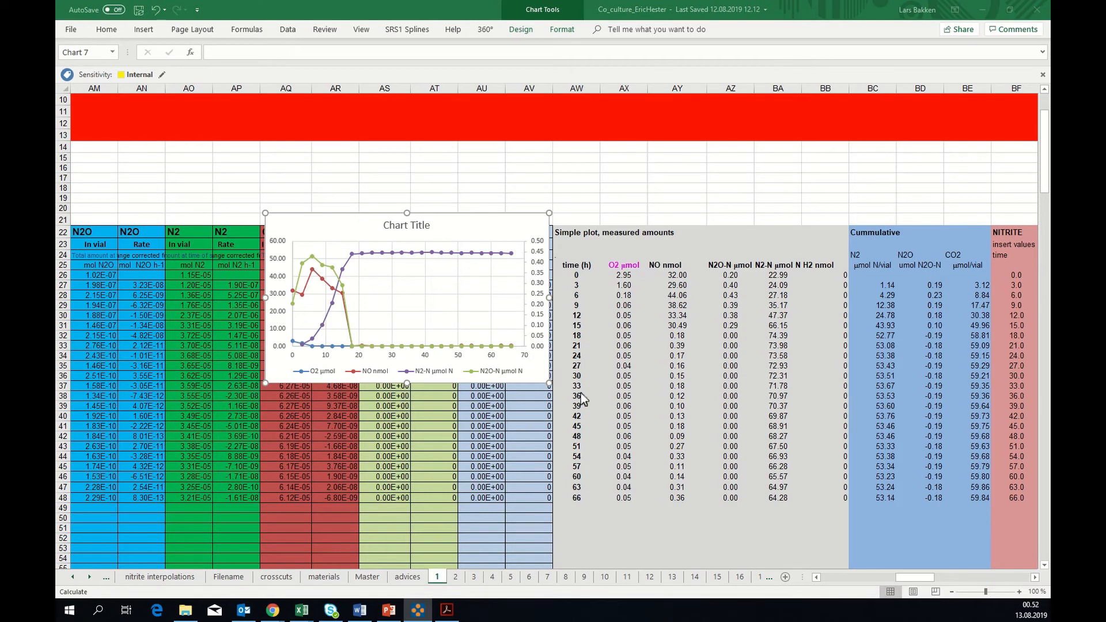
Inspect the cumulative N2 formula in BC27 and trace its references to the N2 rate in AP27 and the hours in B26:B27
click(887, 285)
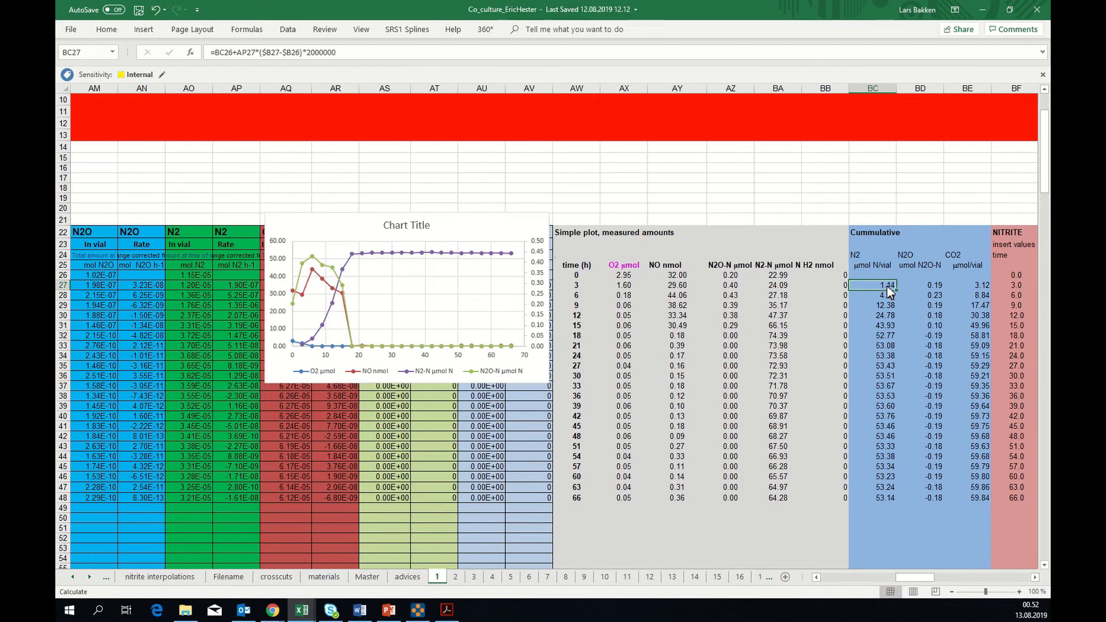
double_click(885, 285)
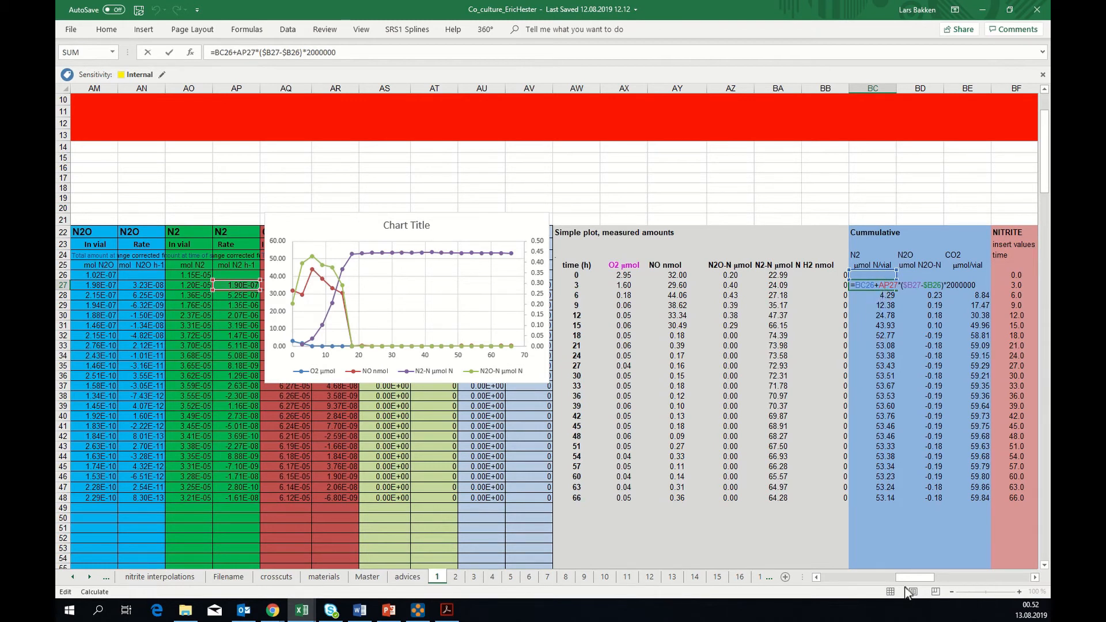
drag(914, 579, 895, 579)
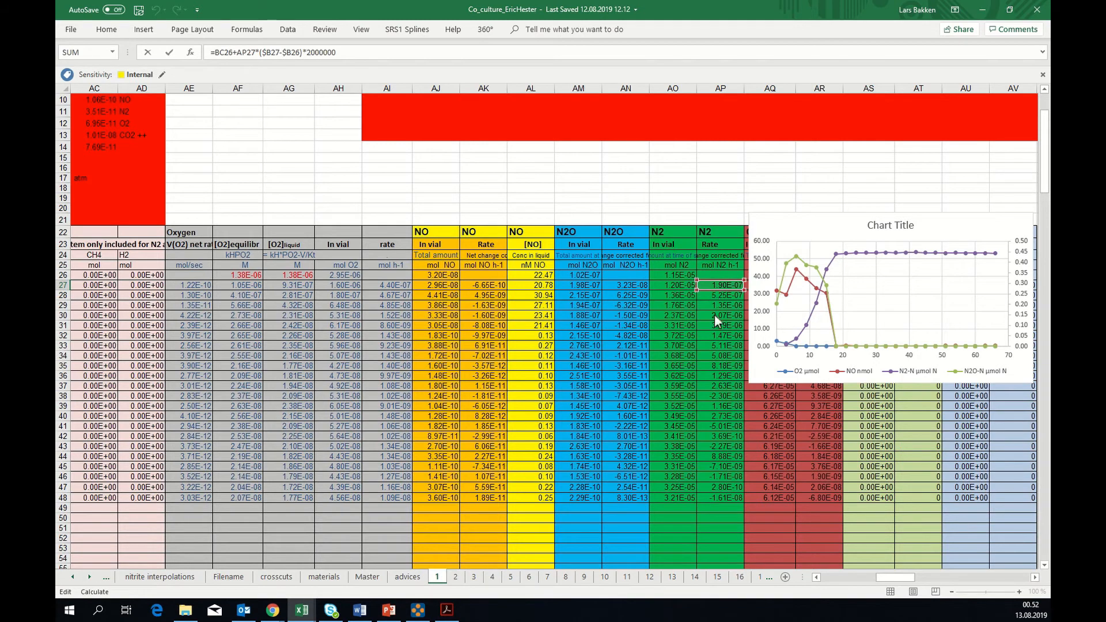
drag(896, 577, 916, 583)
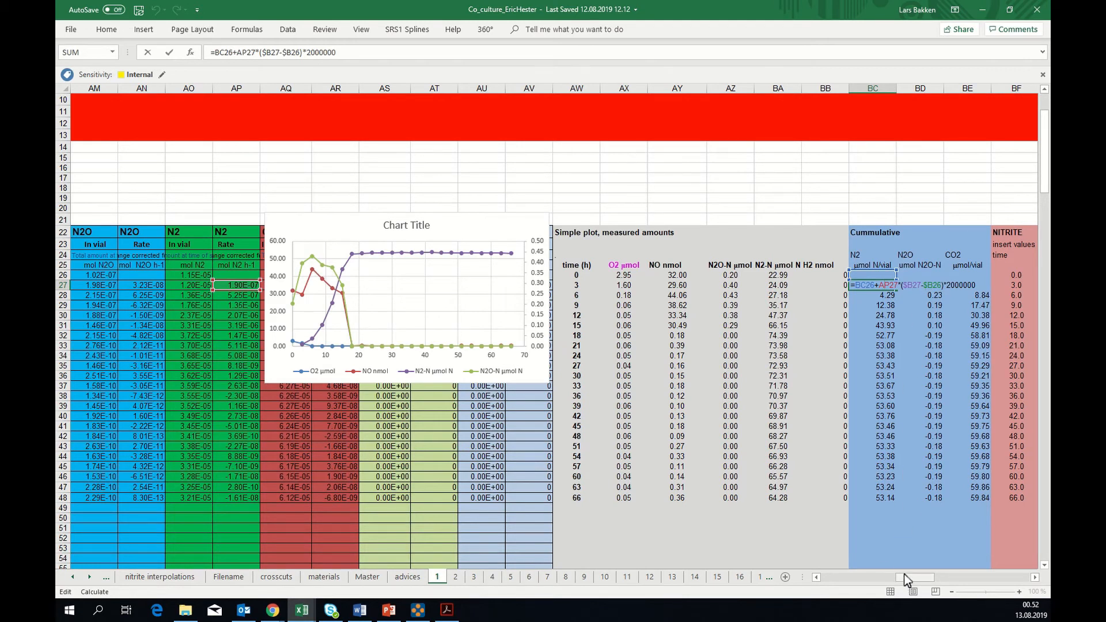
drag(903, 575, 811, 575)
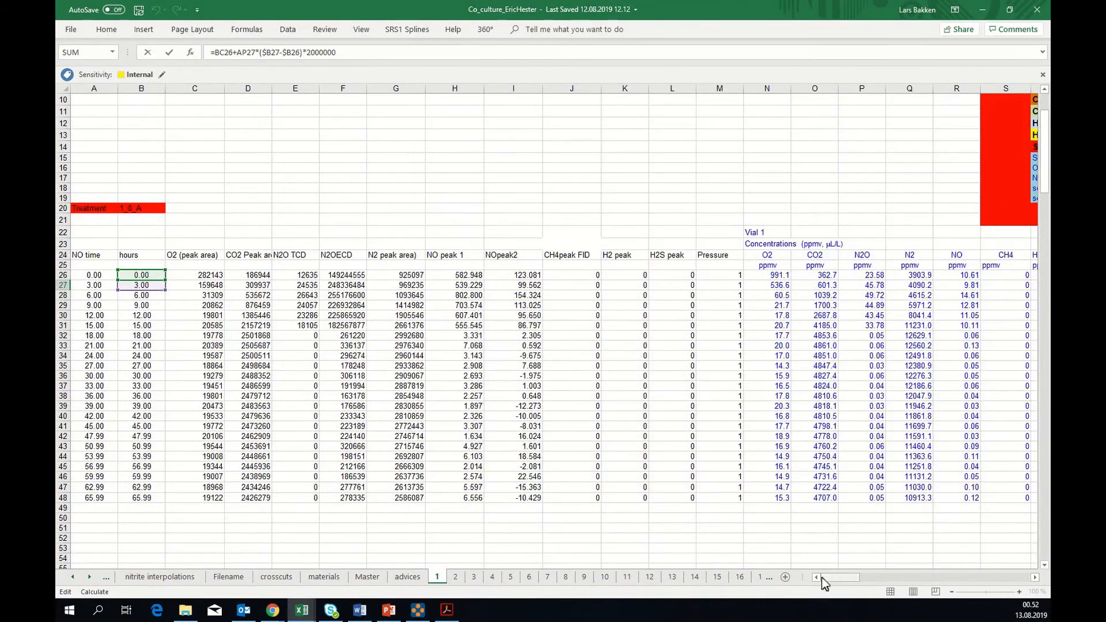
drag(831, 579, 911, 581)
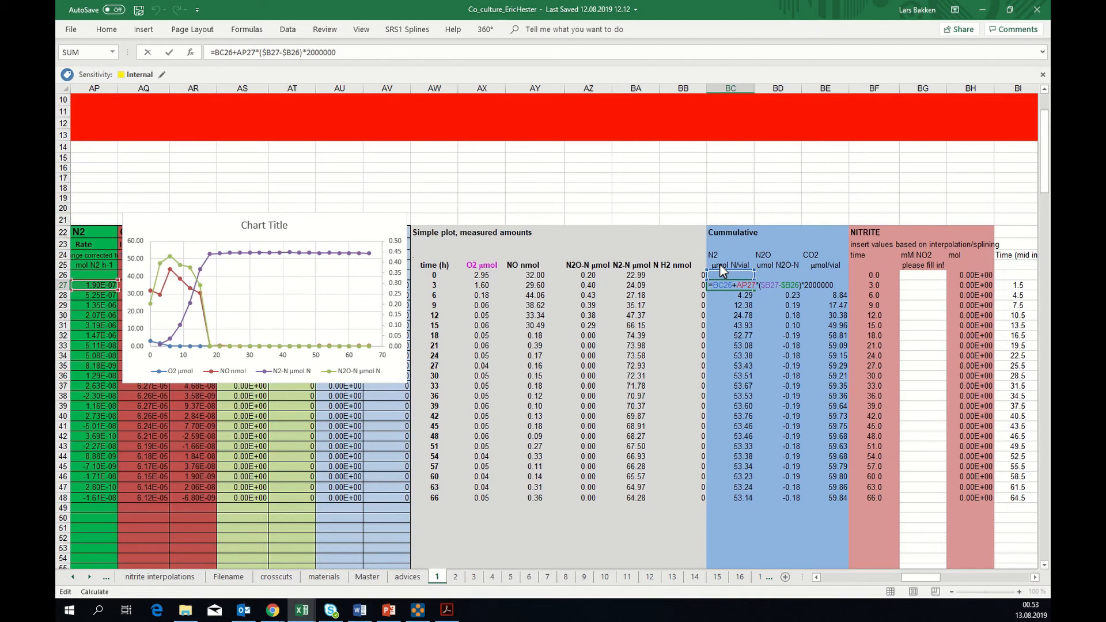
key(Return)
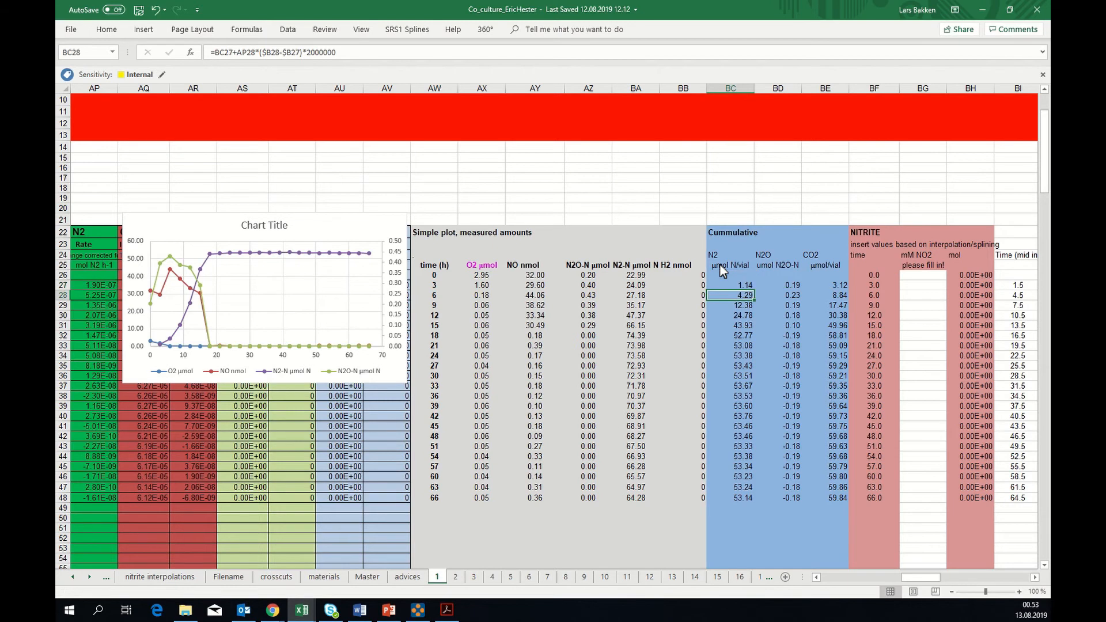
Check how the cumulative N2 formula in BC28 builds on the preceding cumulative value
double_click(739, 292)
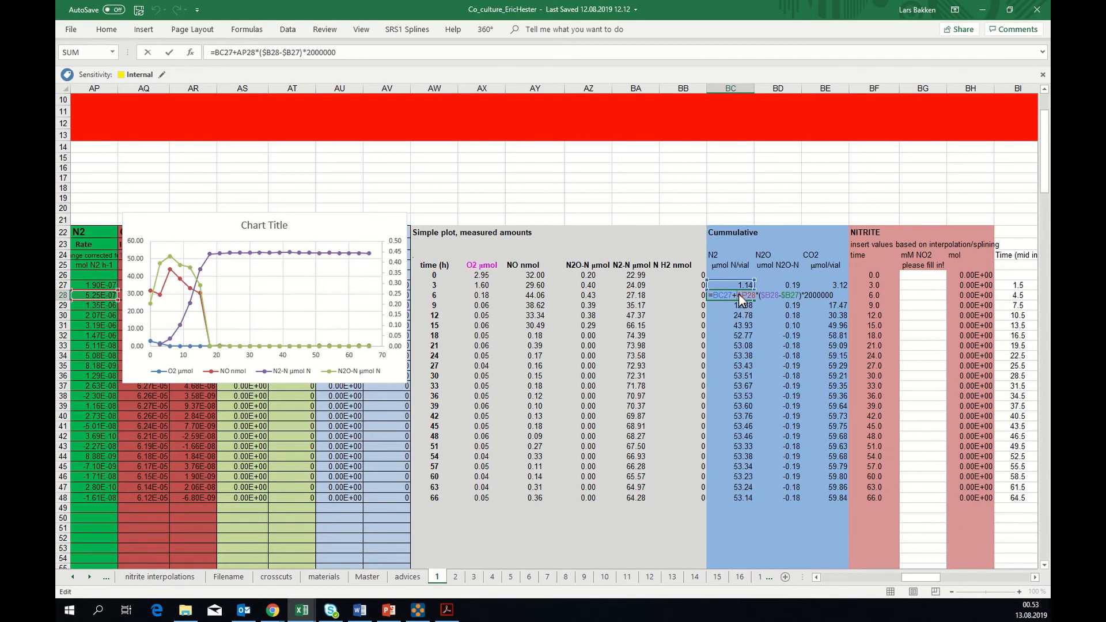
key(Return)
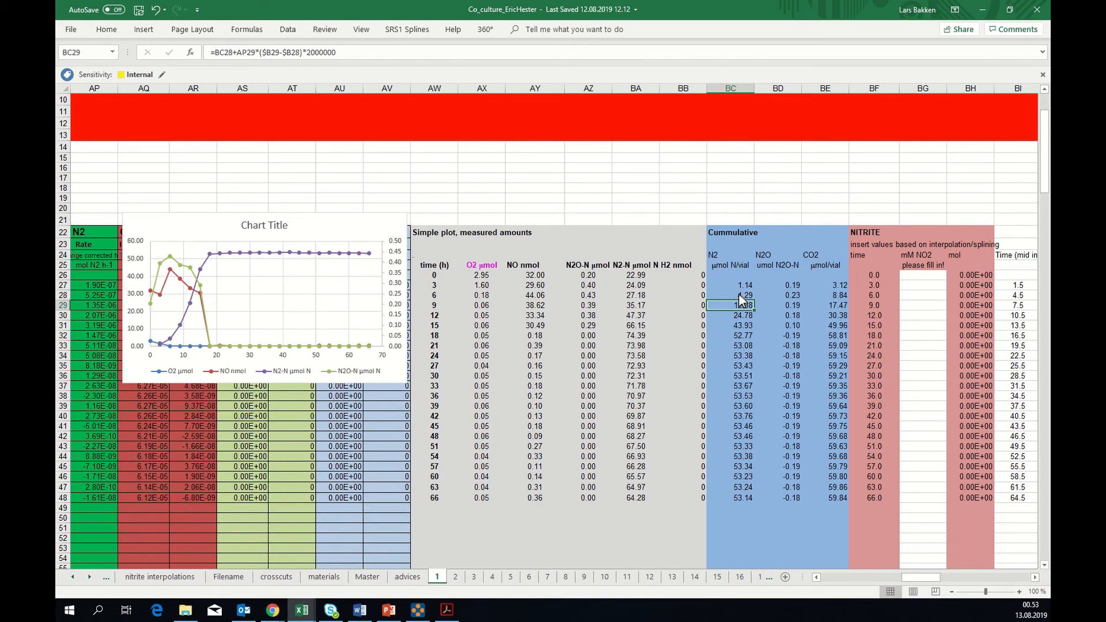
click(721, 295)
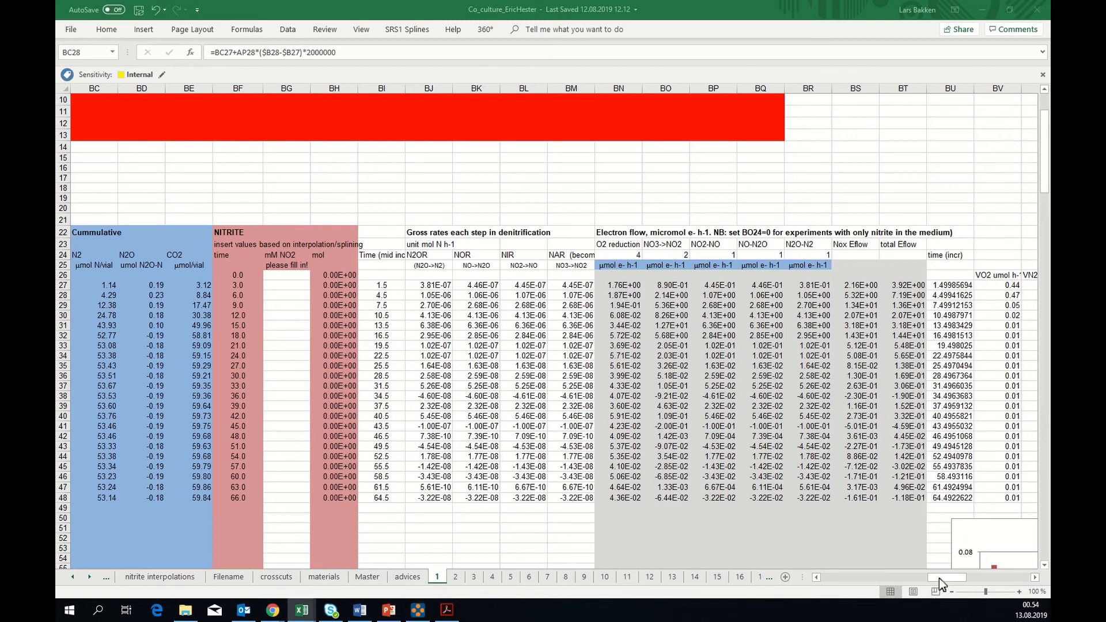
Review the gas response factors in W1:W13 and the N2O concentration formula in P28 that uses them
drag(938, 578, 845, 580)
scroll(847, 586, up, 3)
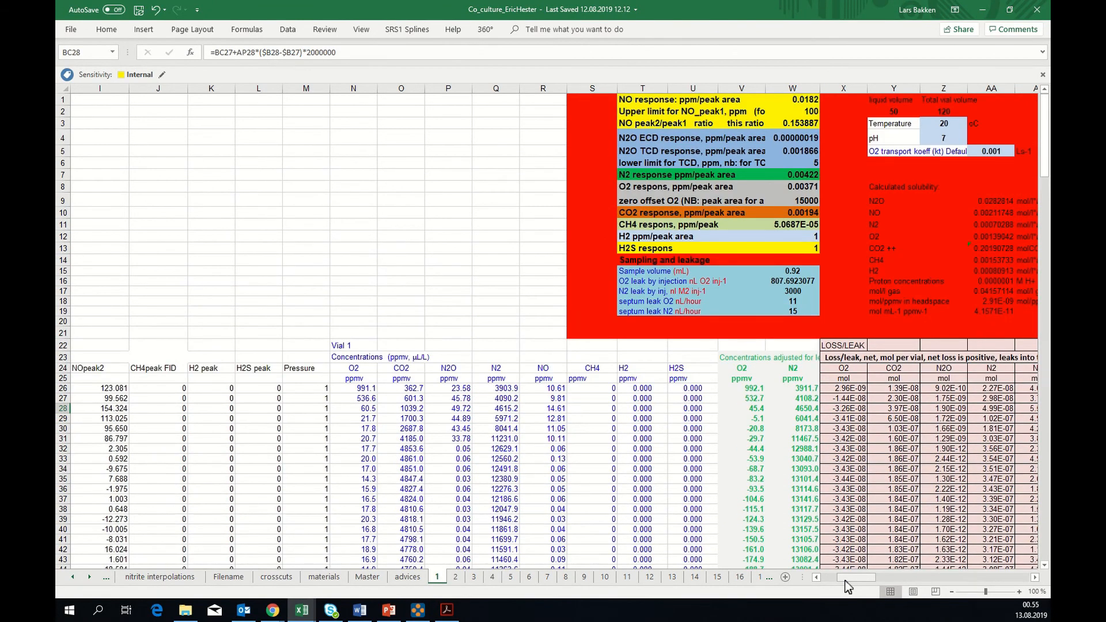
click(800, 104)
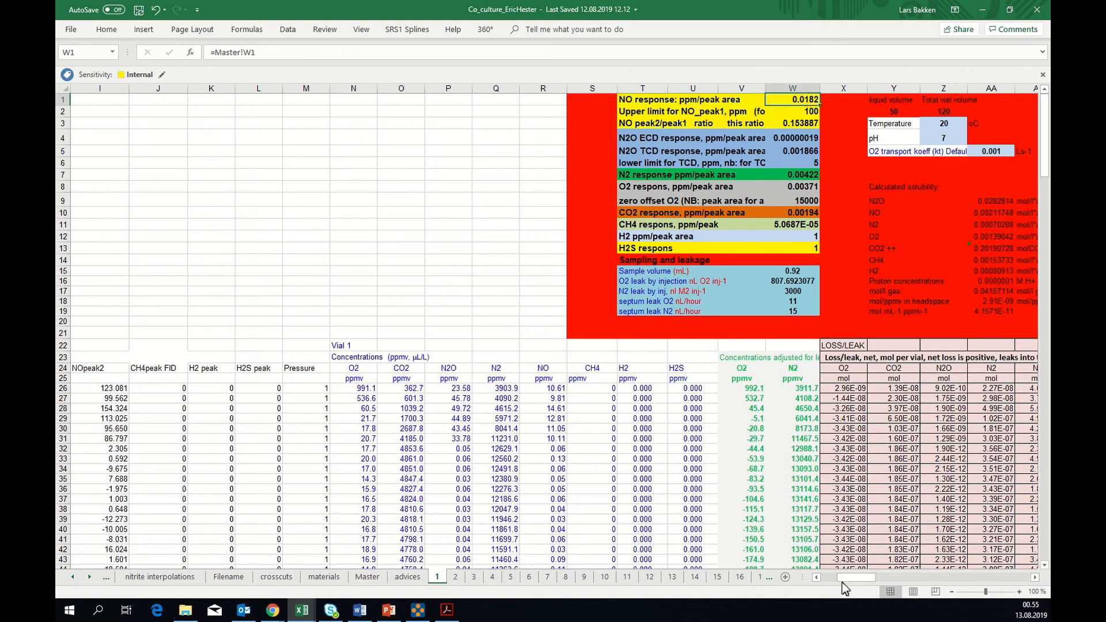
drag(797, 107, 804, 250)
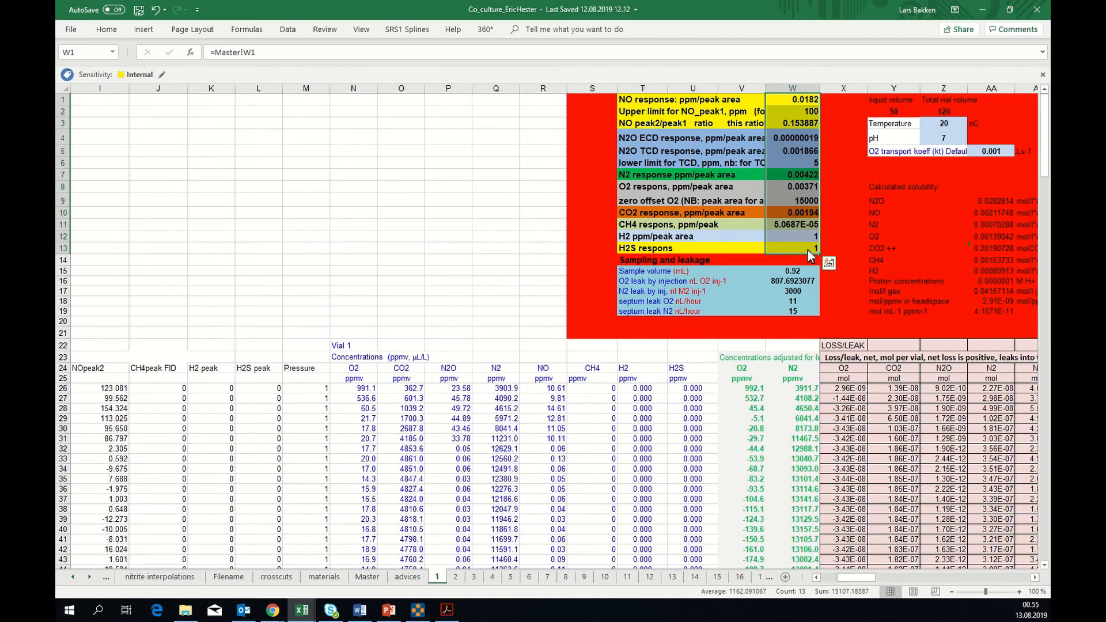
click(456, 408)
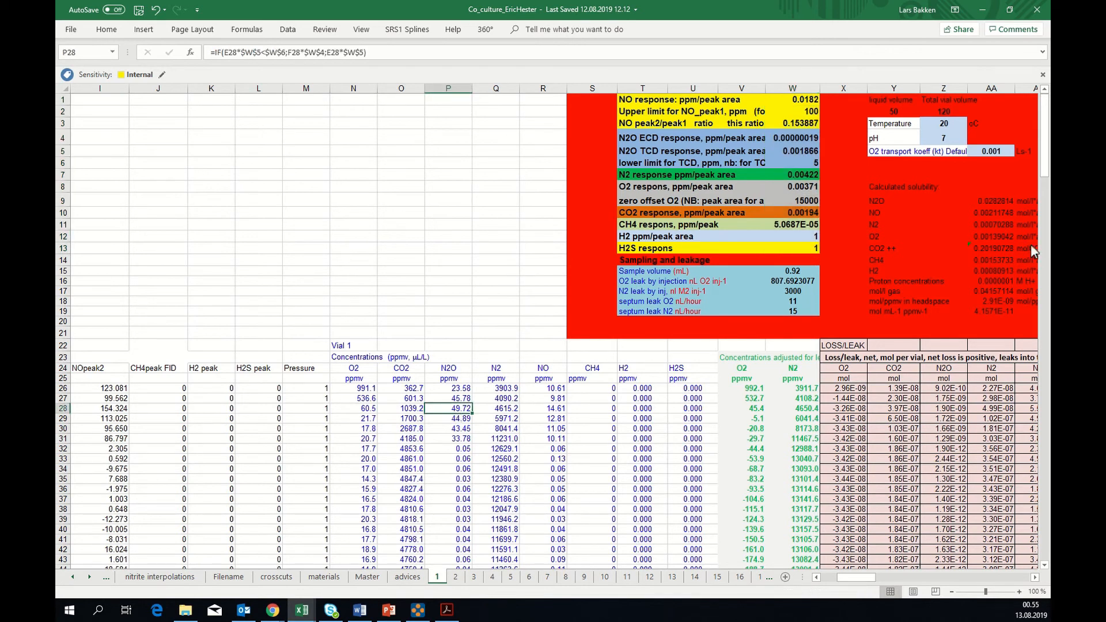
Check the Master-linked temperature, pH and O2 transport coefficient cells, plus the sample volume in the sampling and leakage block
click(944, 126)
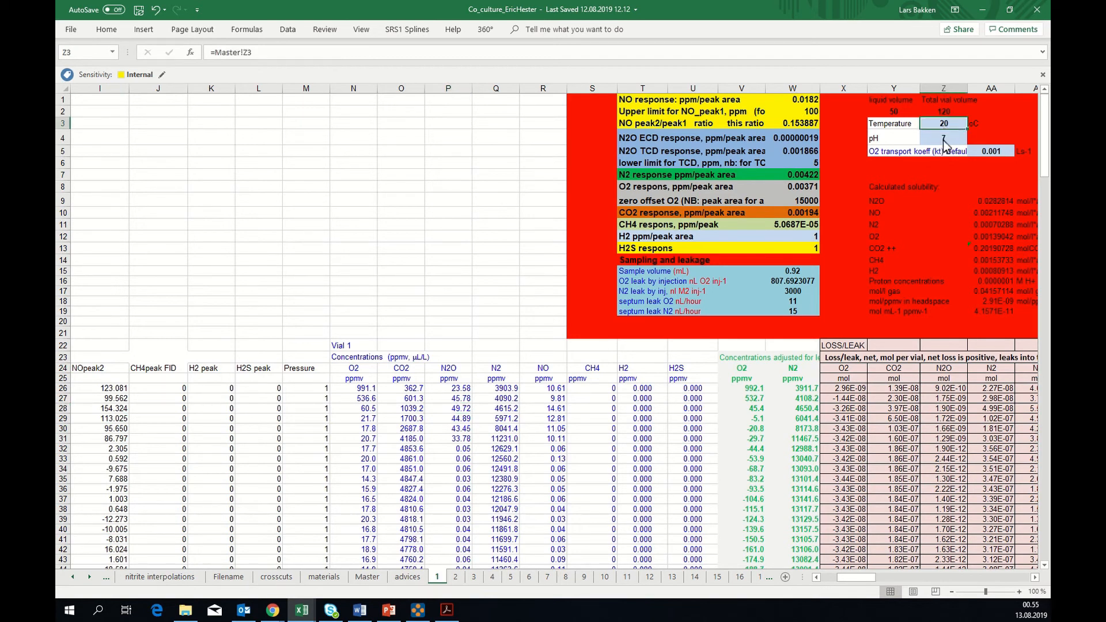
click(943, 140)
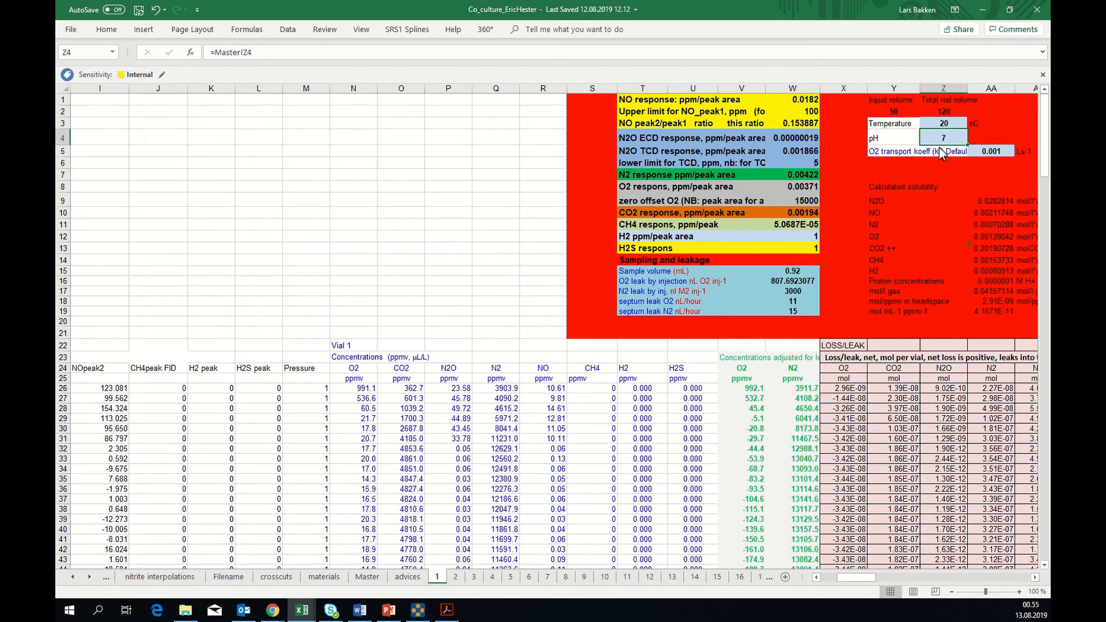
click(987, 152)
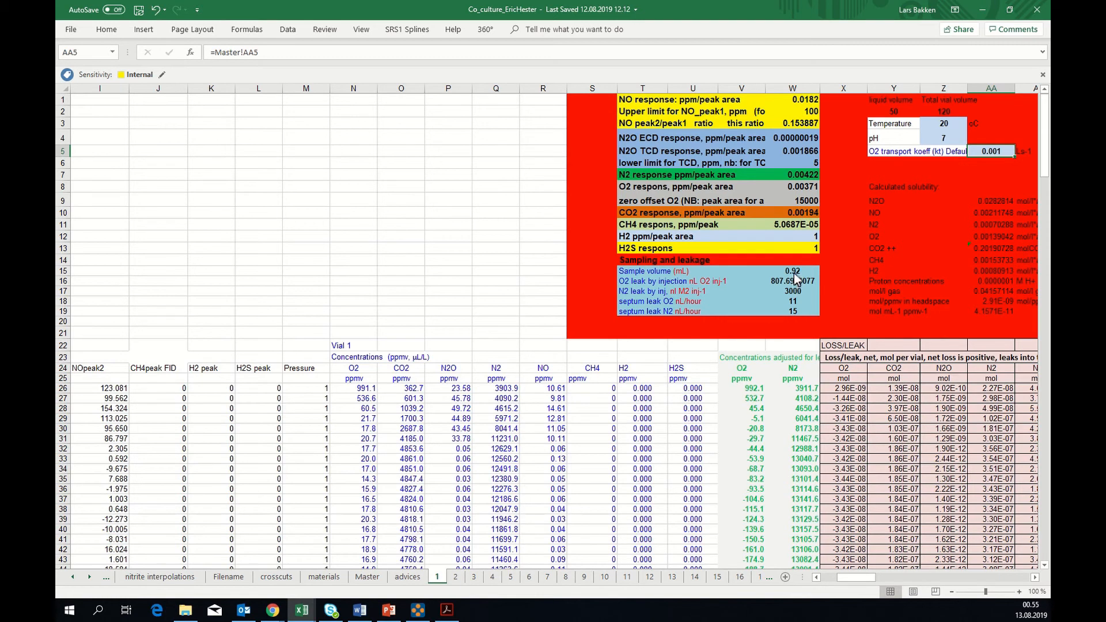
click(641, 262)
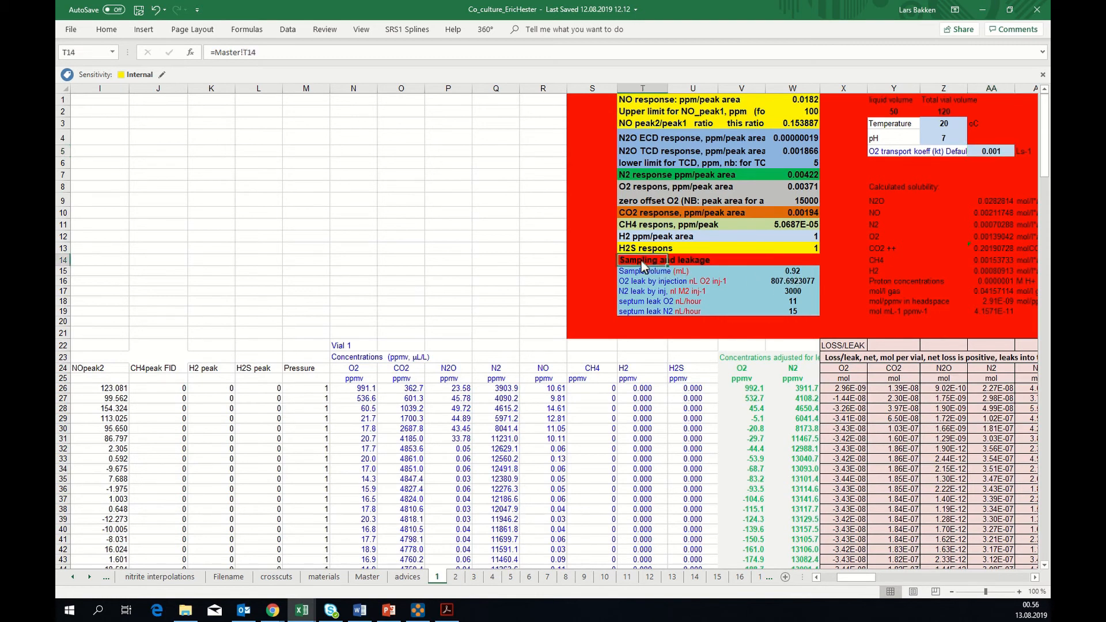
click(797, 275)
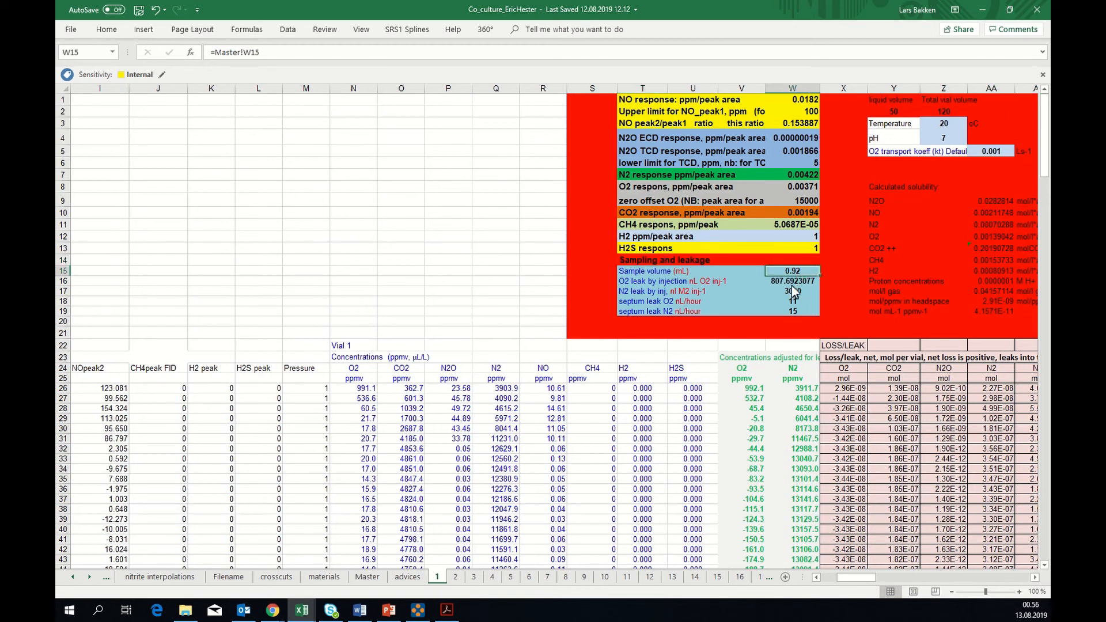
Check the Master links behind the O2 and N2 injection leak cells and the gas response factors in W5:W10
click(791, 282)
click(791, 292)
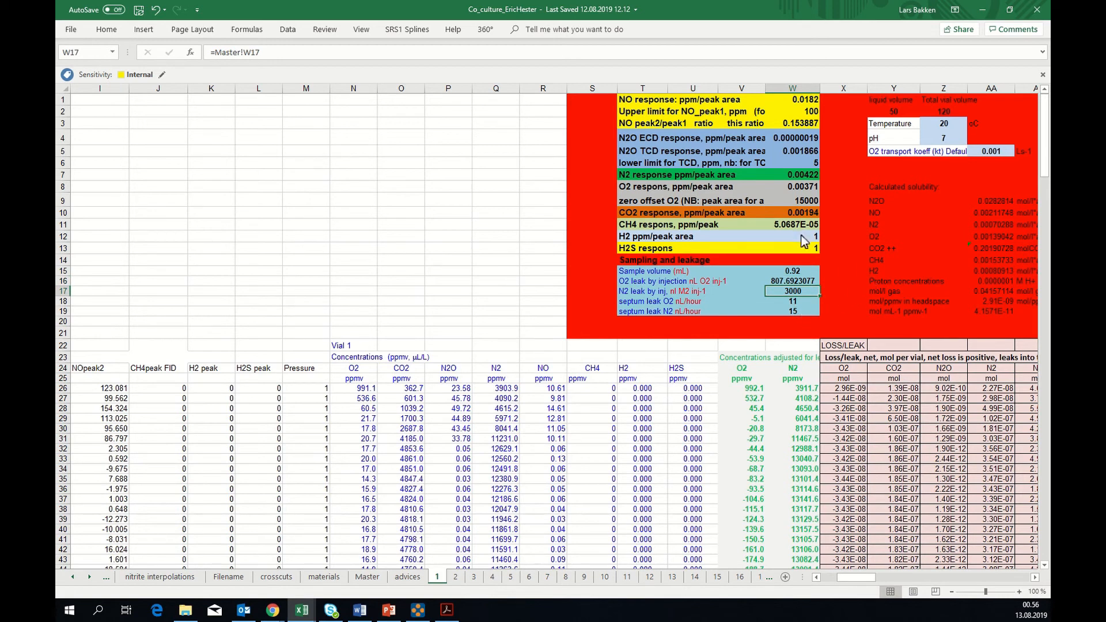
click(797, 210)
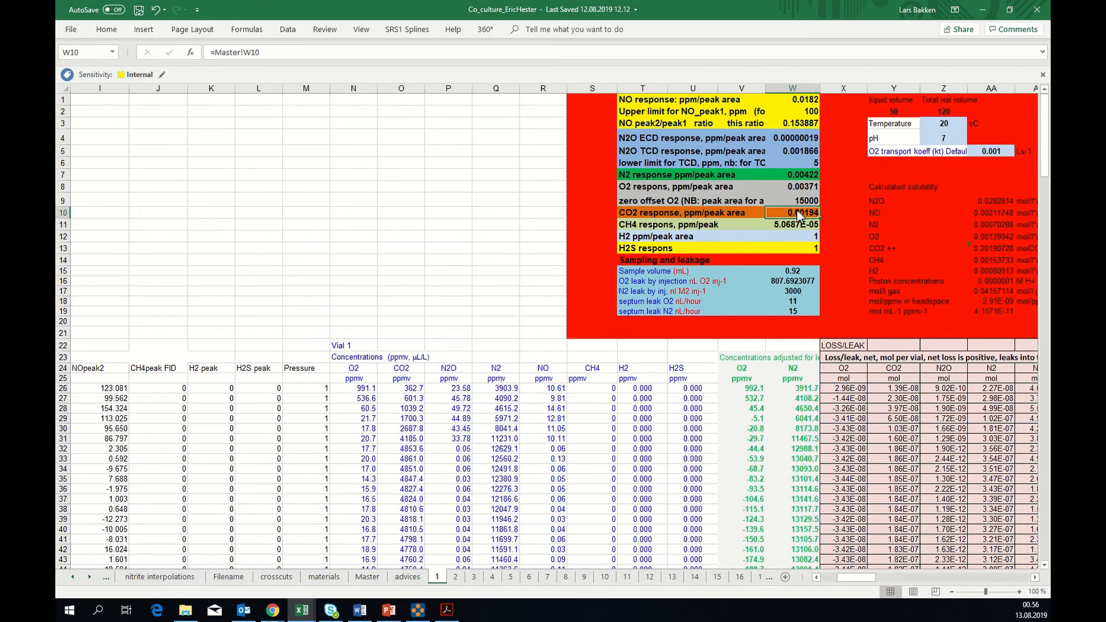
click(799, 204)
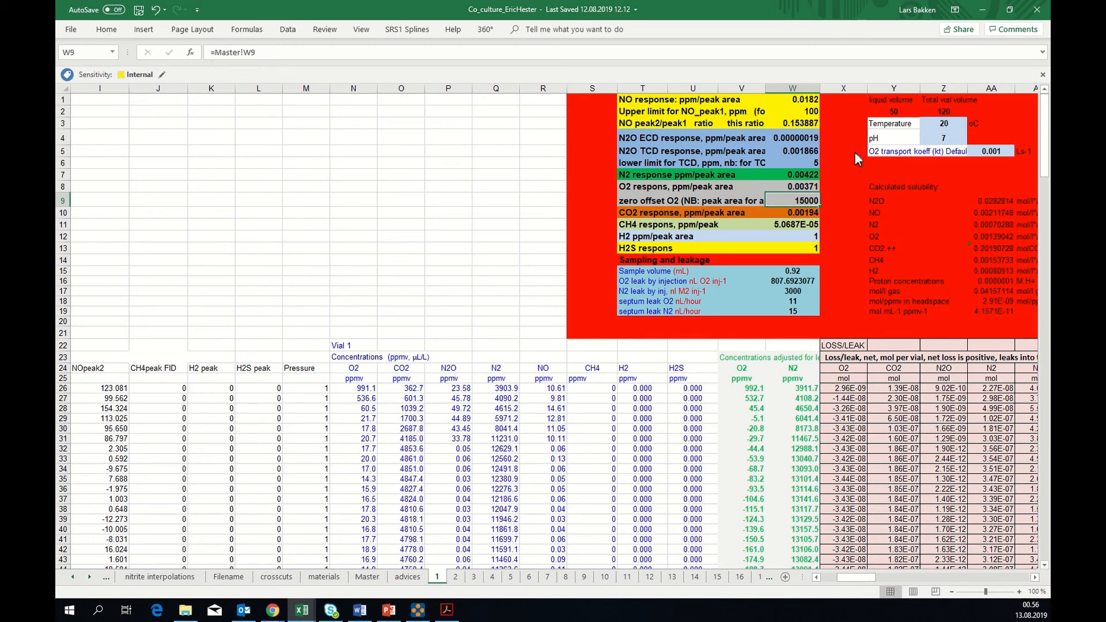
click(811, 191)
click(804, 179)
click(801, 162)
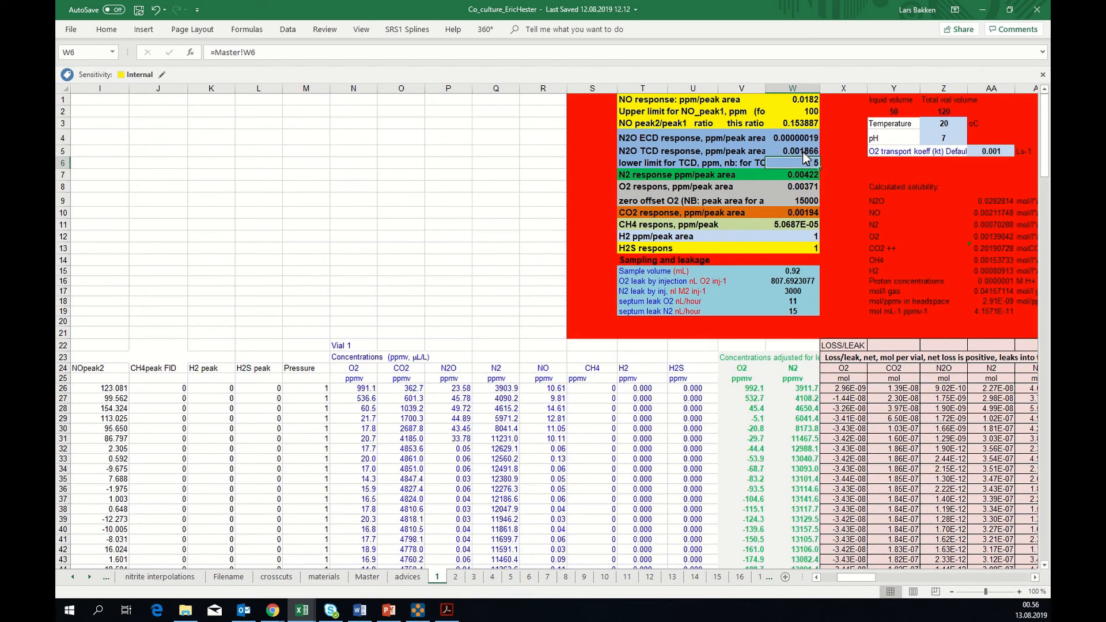
click(804, 153)
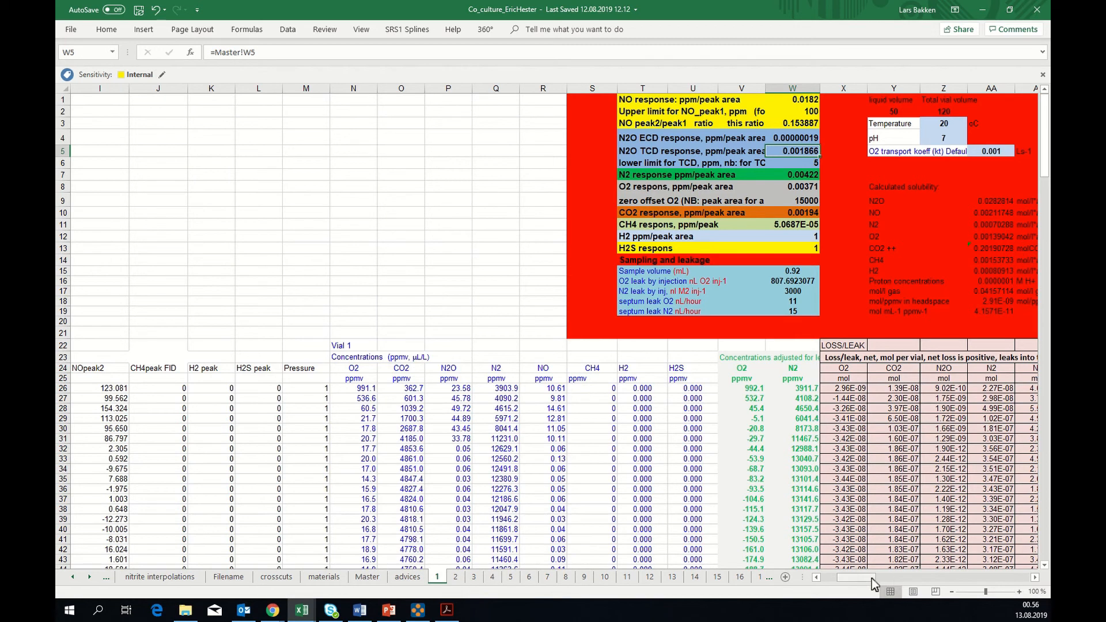
mouse_move(872, 579)
mouse_down()
mouse_move(955, 577)
mouse_move(859, 580)
mouse_up()
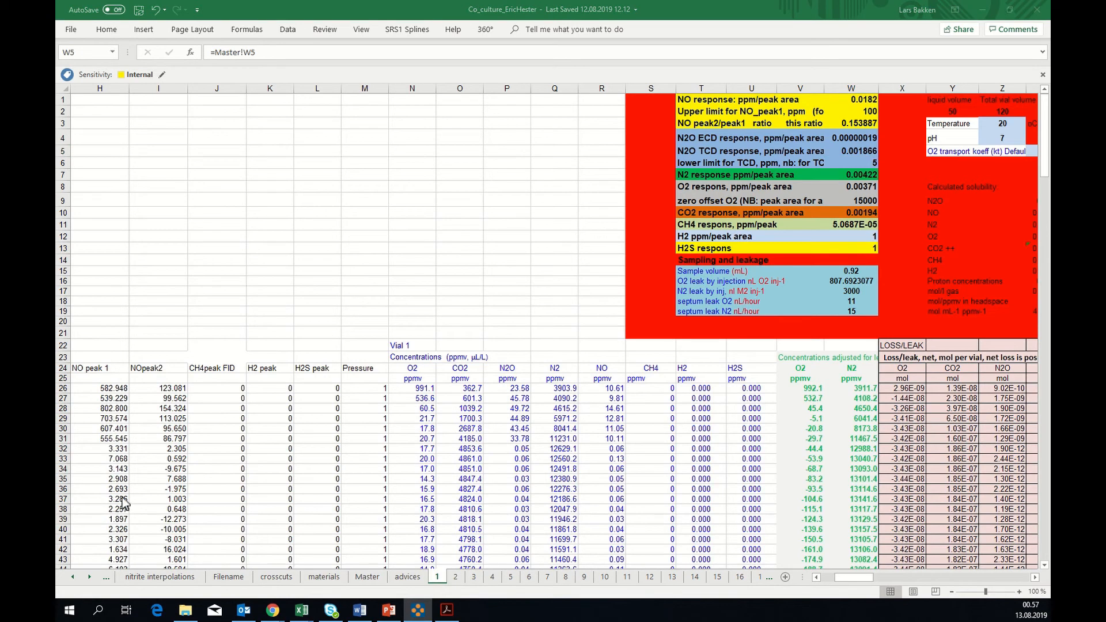
Open vial 2's sheet and check that its CH4 response factor in W11 links to the Master sheet
click(457, 579)
click(458, 578)
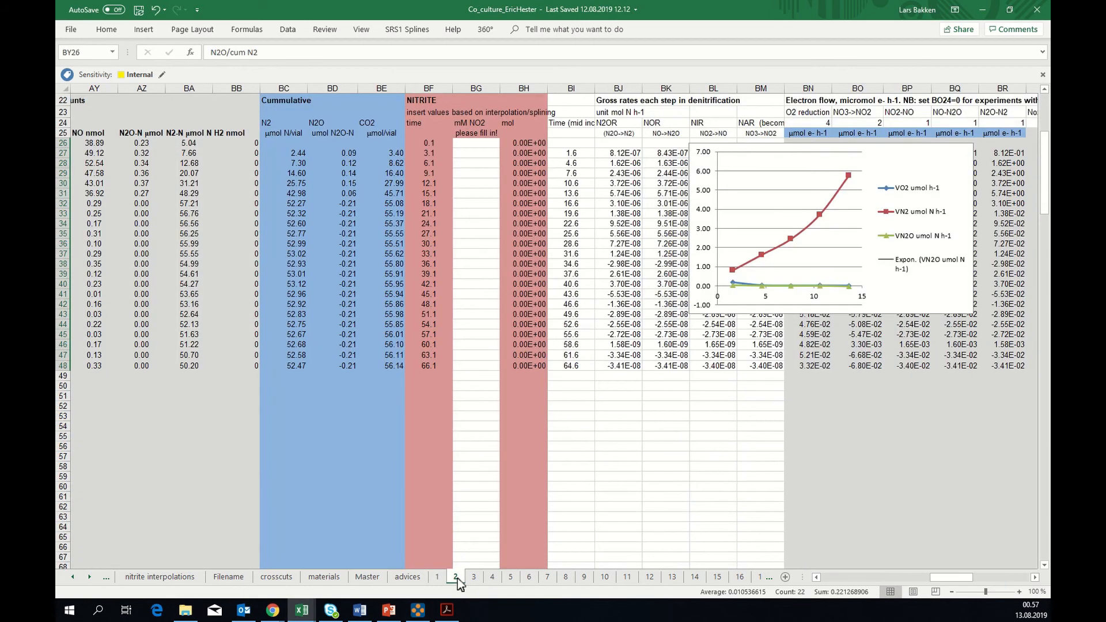
drag(929, 578, 826, 579)
scroll(826, 579, up, 7)
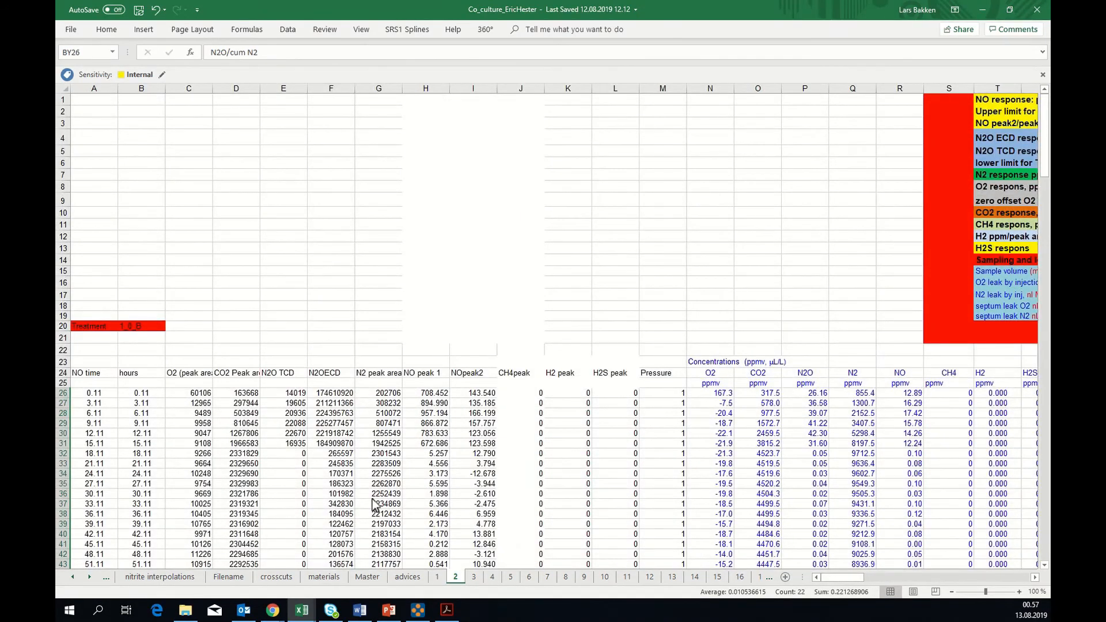
drag(848, 581, 857, 579)
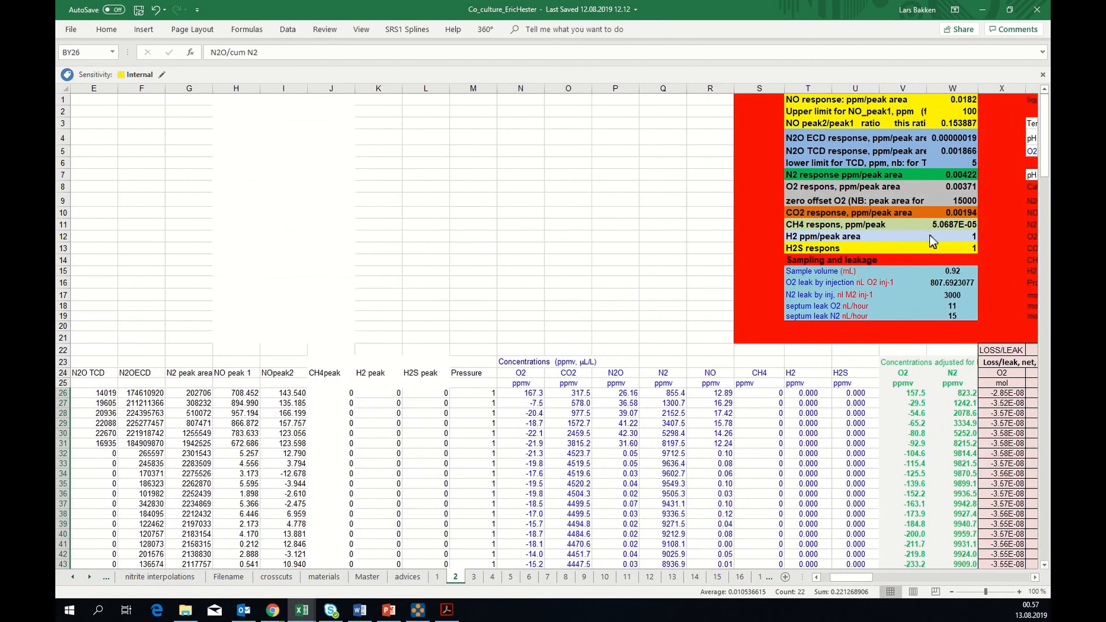
click(940, 222)
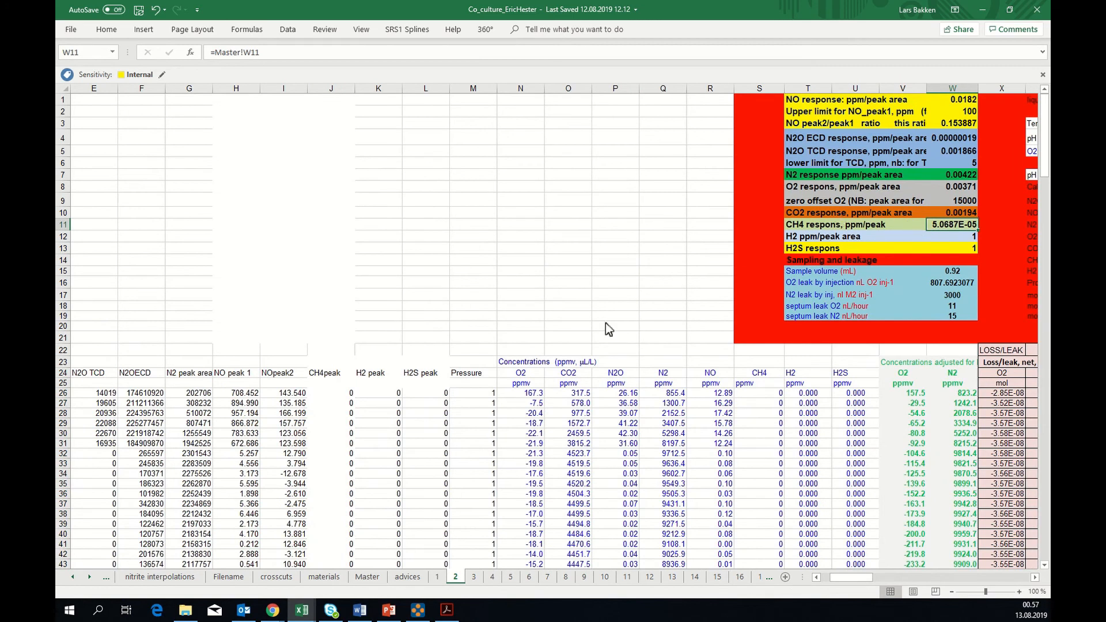
Open the Master sheet and examine the vial number cell B19 and the gas kinetics chart it drives
click(369, 577)
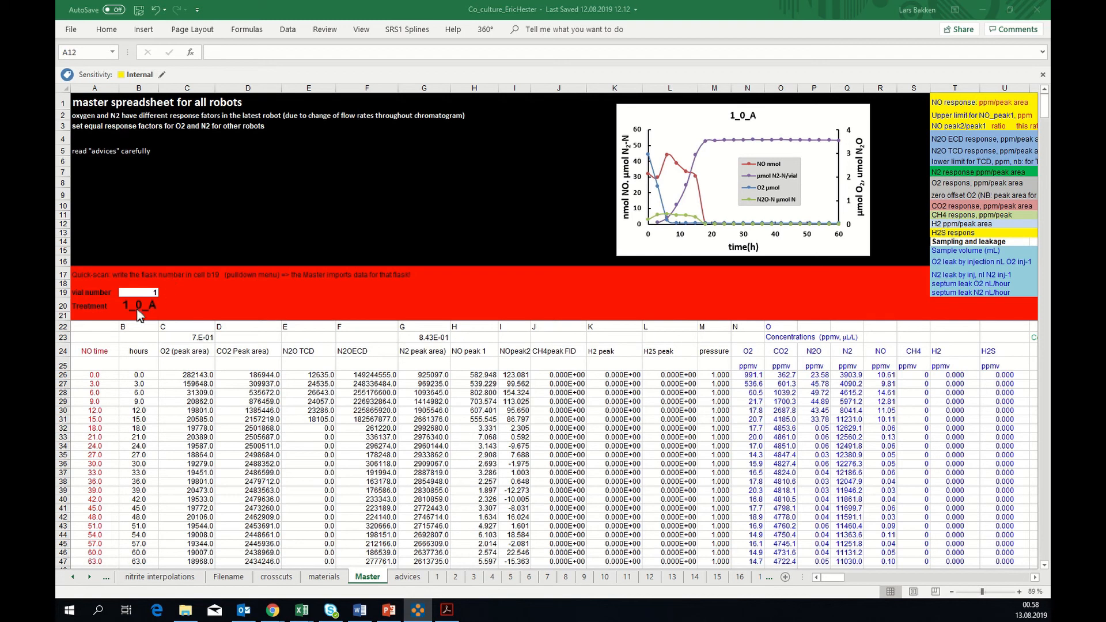
click(139, 291)
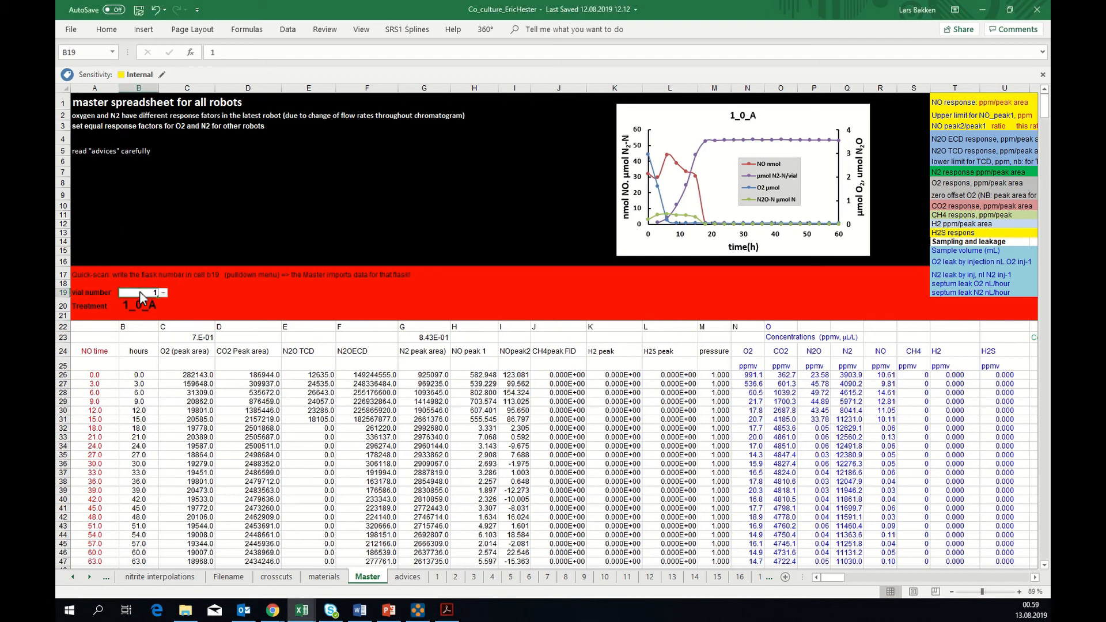
click(666, 246)
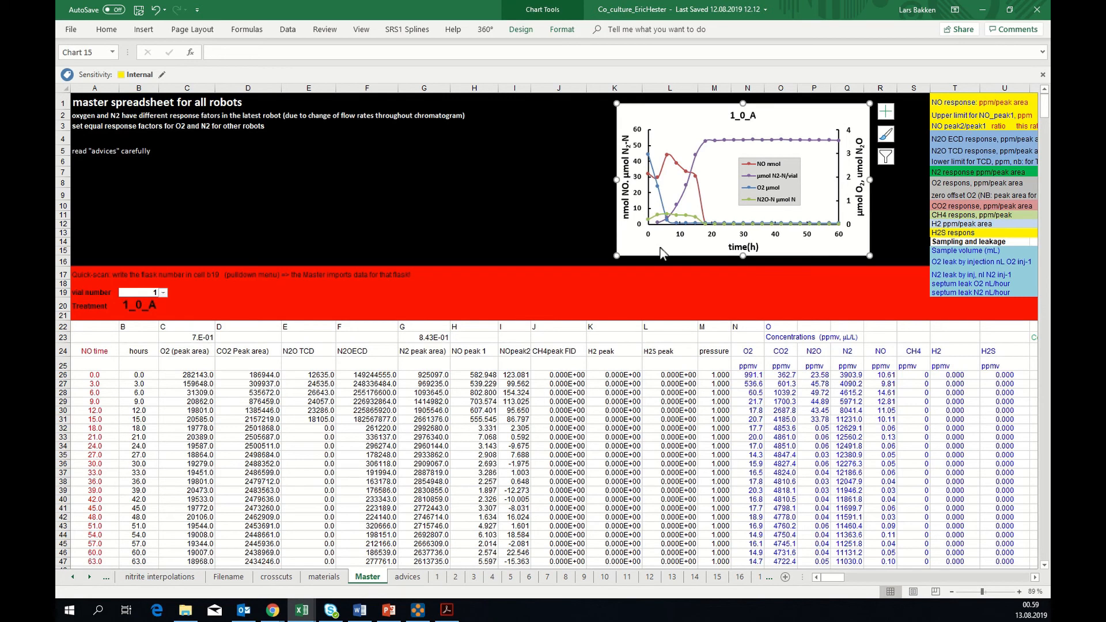
Set the Master sheet's vial number in B19 to 2, 3 and 4 in turn to quick-scan each vial's chart
click(142, 292)
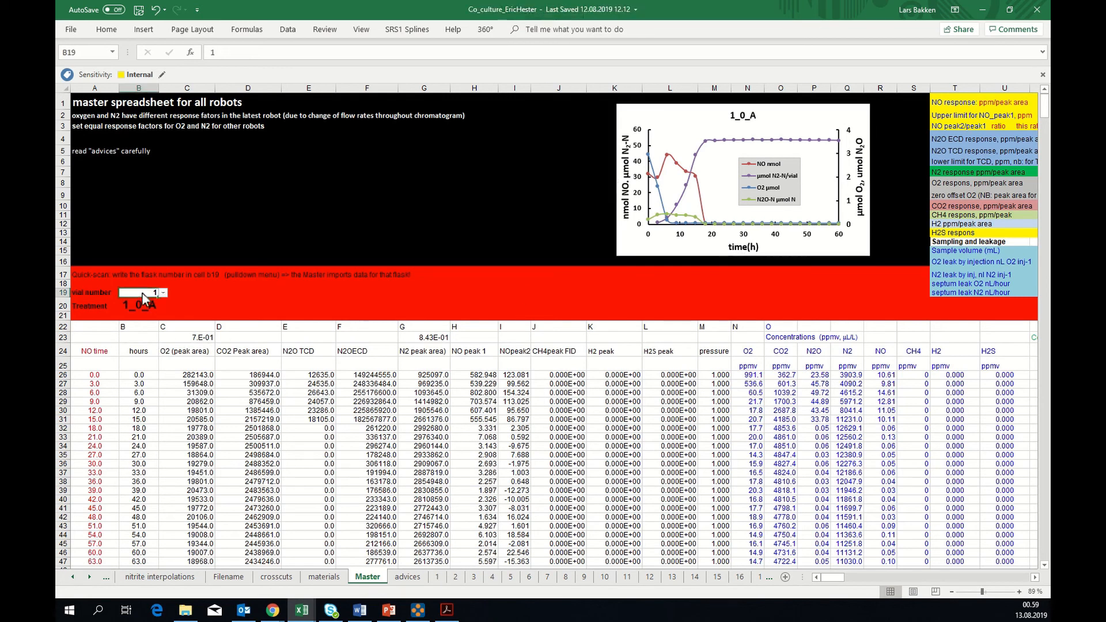
text(2)
key(Return)
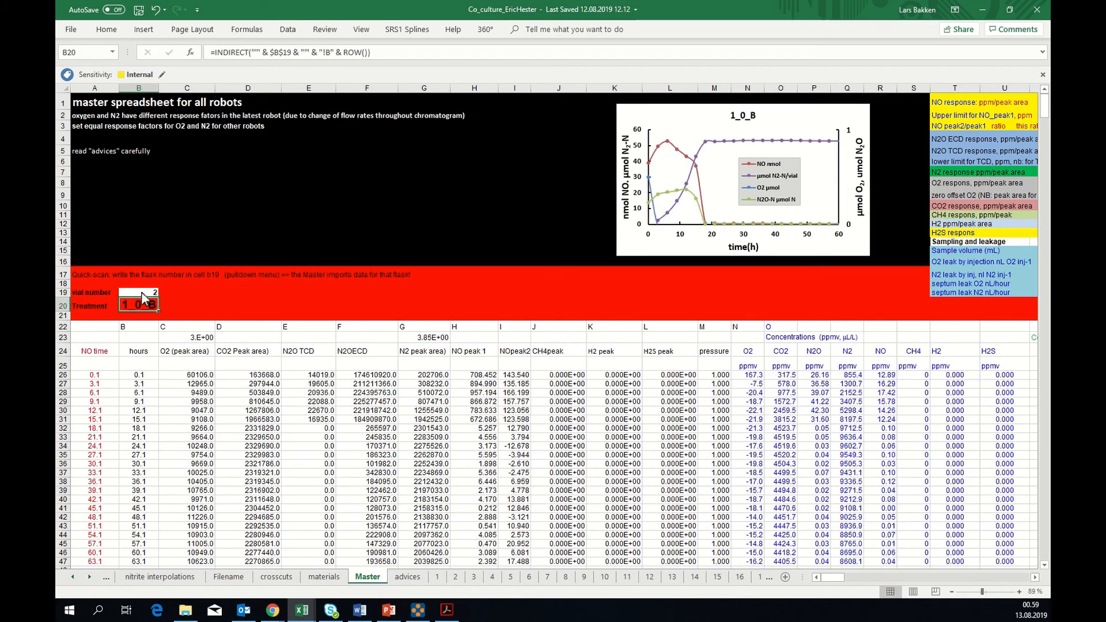
click(142, 294)
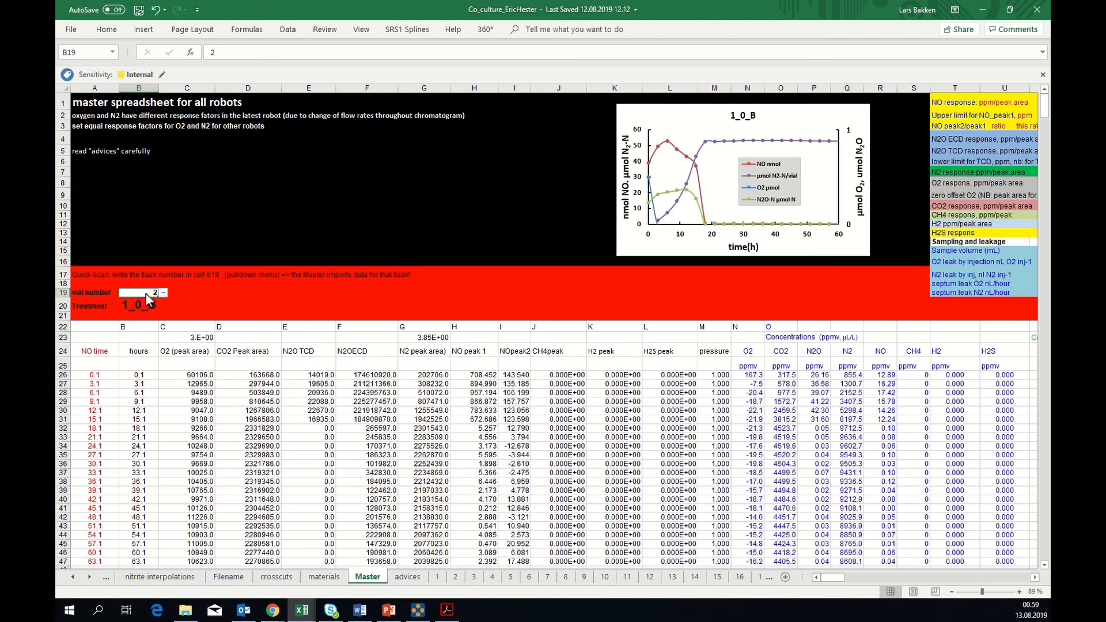
text(3)
key(Return)
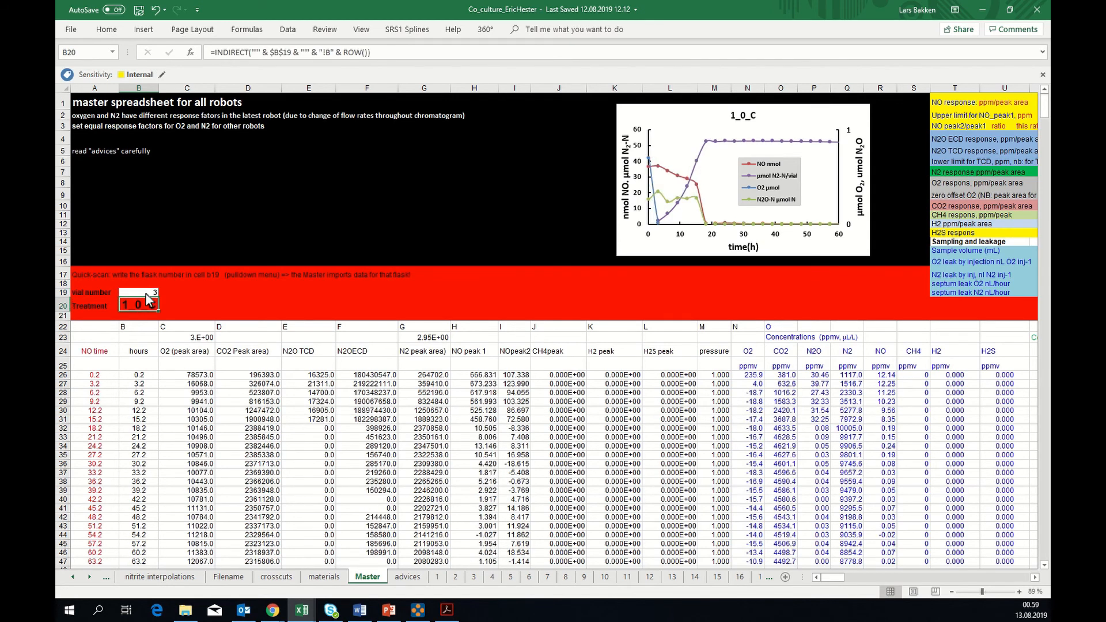
click(147, 294)
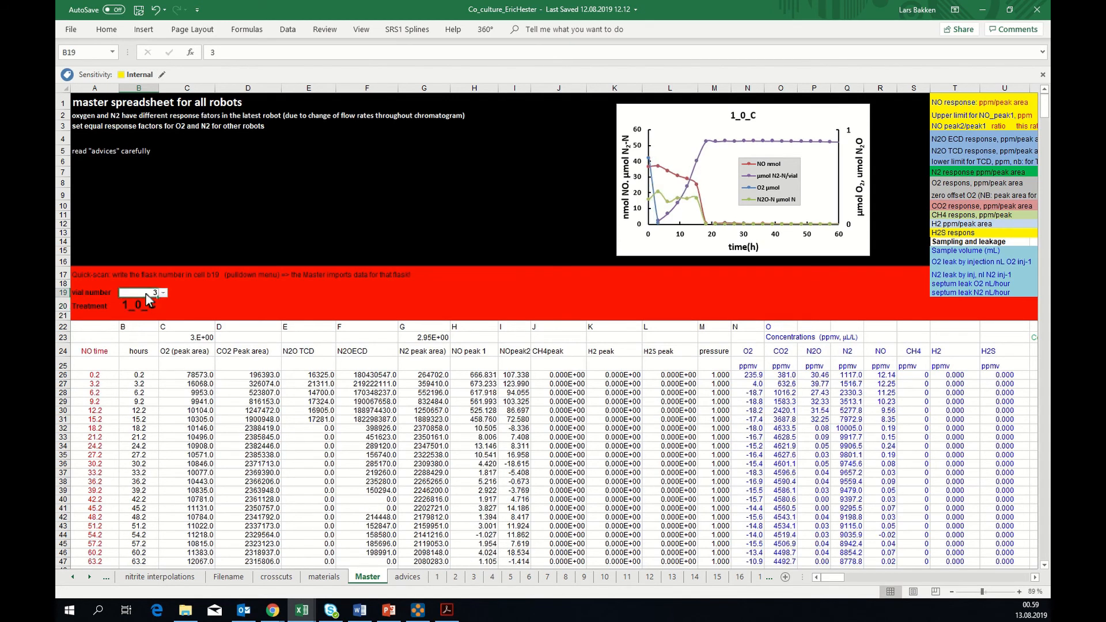
text(4)
key(Return)
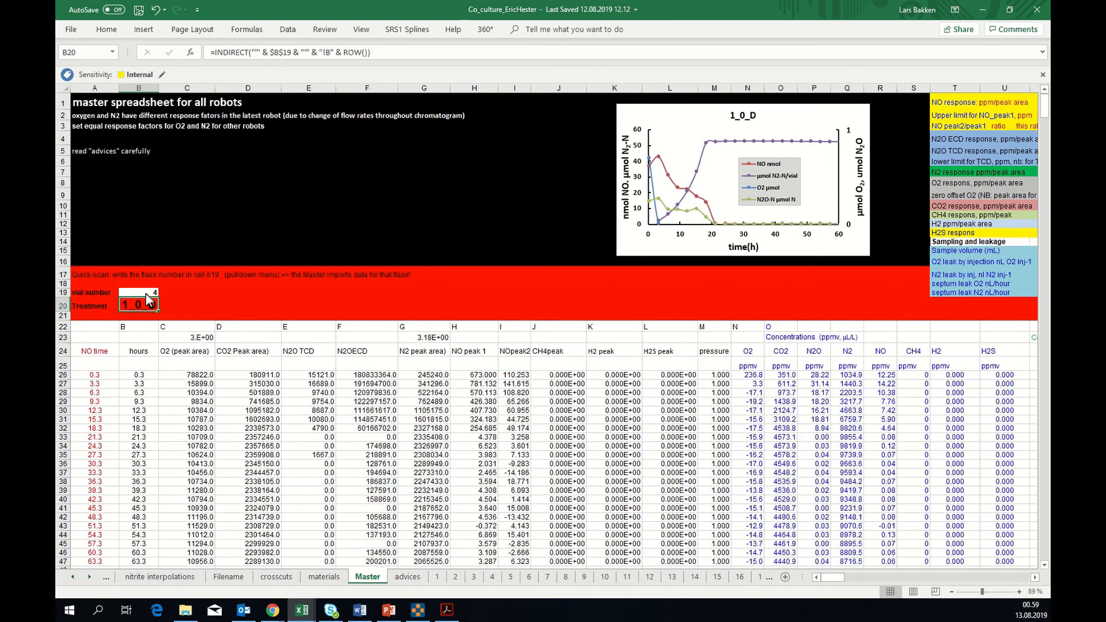
Continue the Master quick-scan by setting the vial number in B19 to 5 and then 7
click(140, 291)
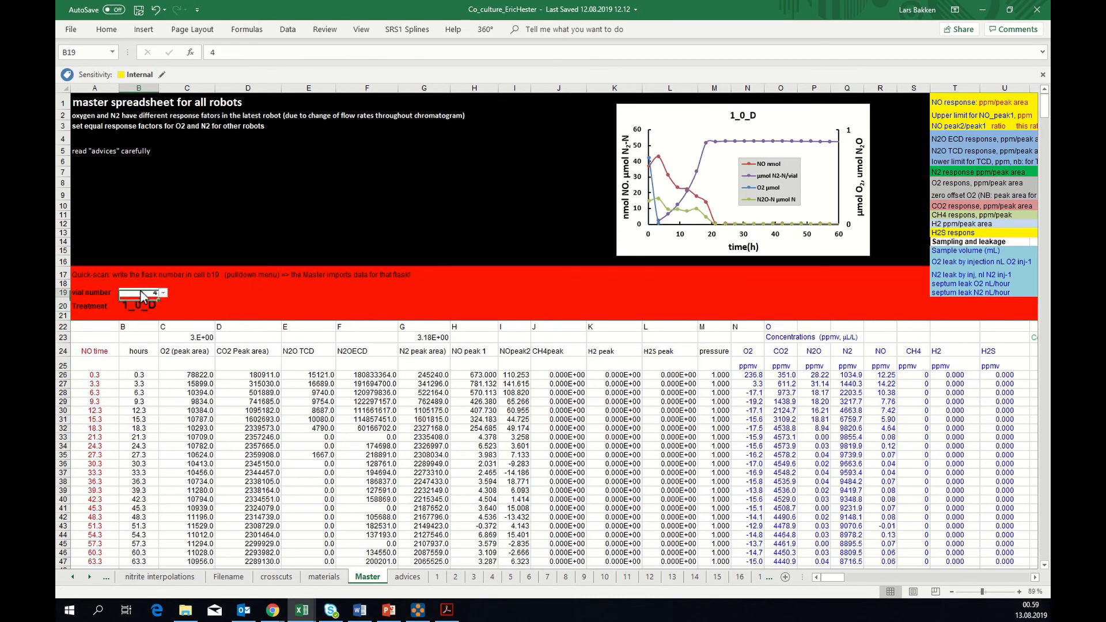
text(5)
key(Return)
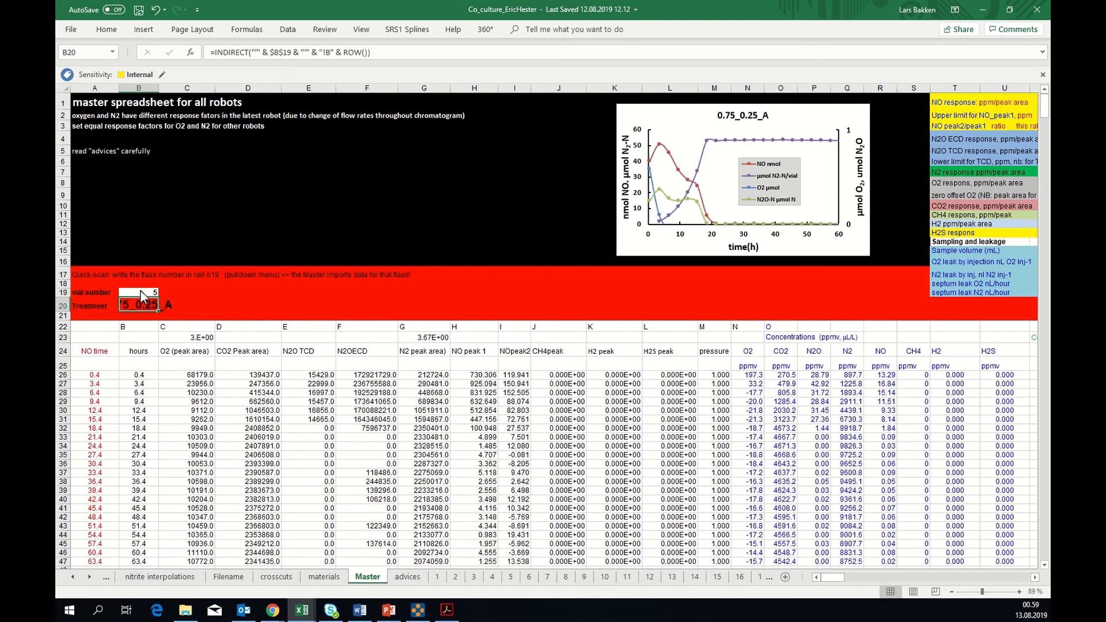
click(142, 293)
text(7)
key(Return)
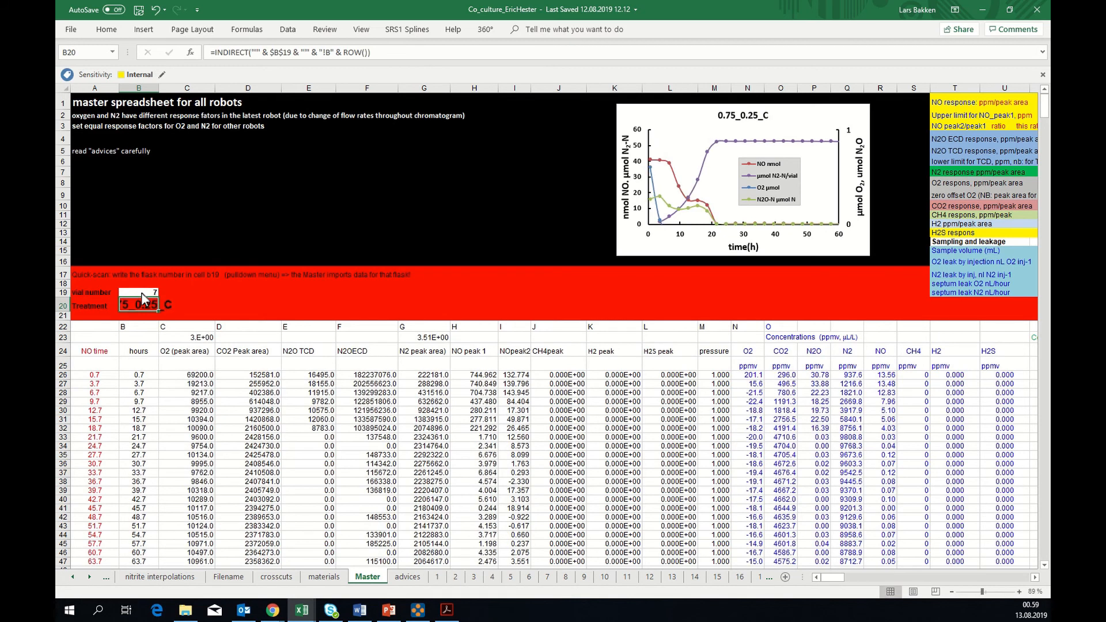
click(148, 293)
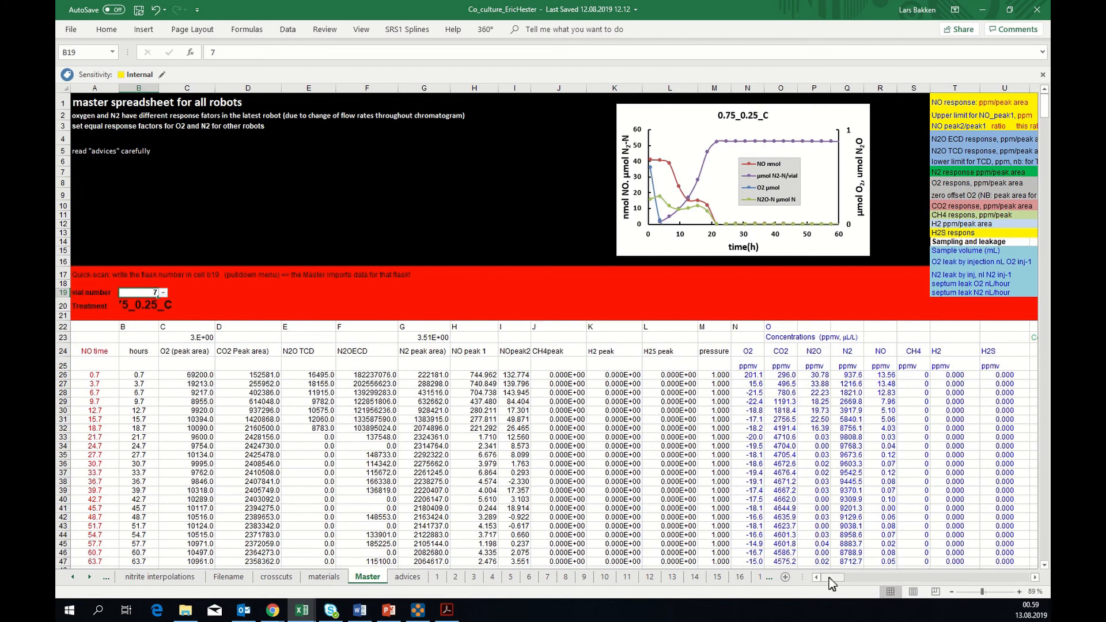
Set the Master sheet's temperature in Z3 to 2 °C to test its effect on the solubilities and chart
drag(828, 578, 834, 578)
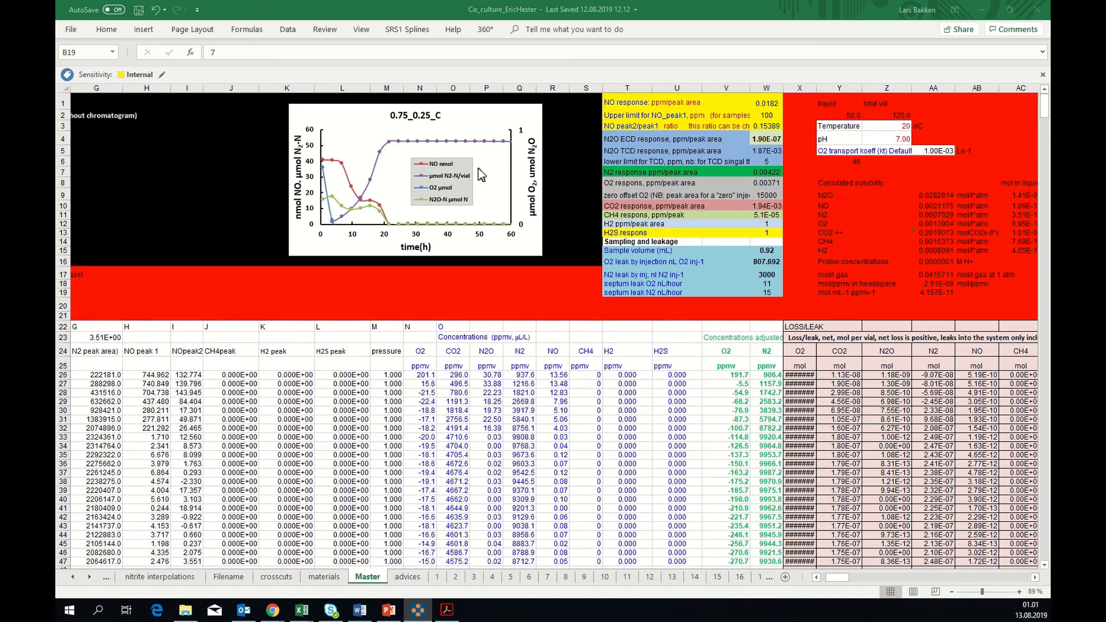
double_click(890, 127)
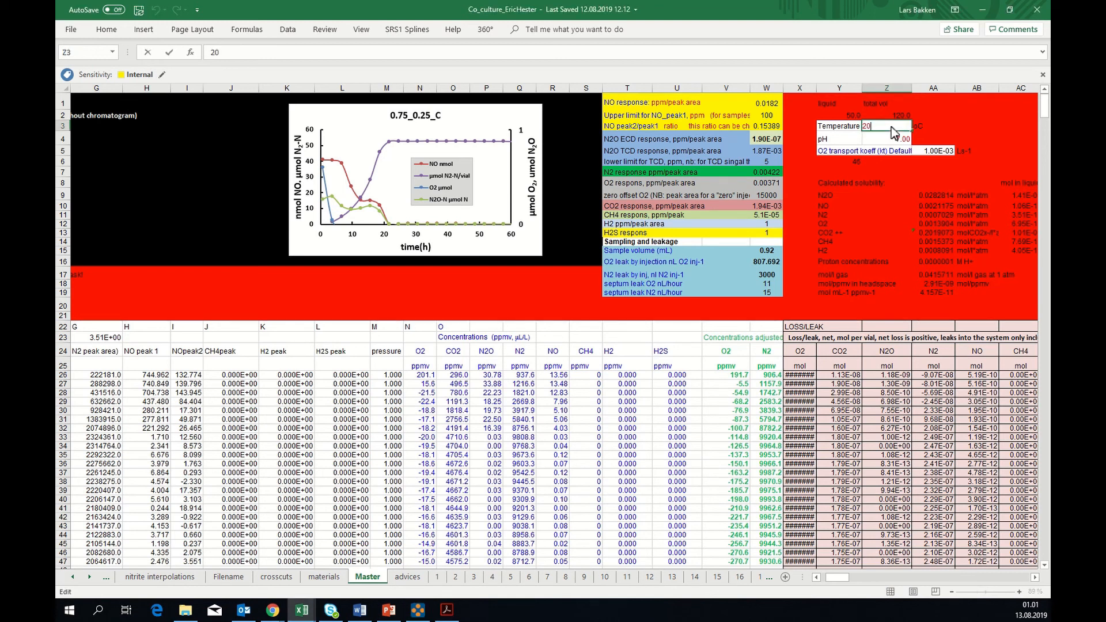
key(BackSpace)
key(Return)
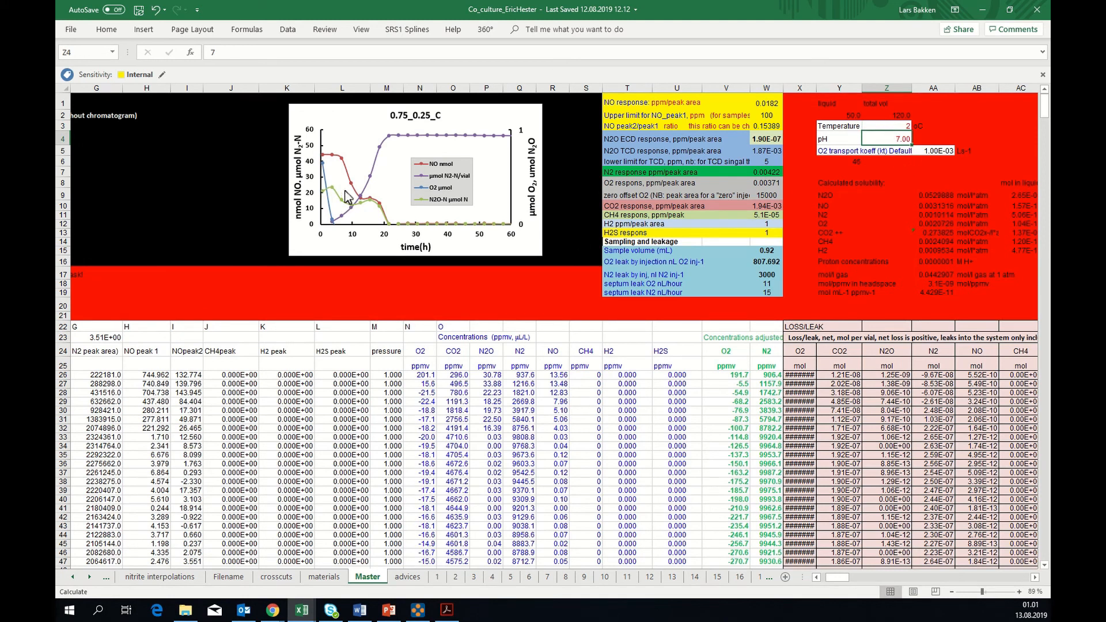
Restore the Master sheet's temperature in Z3 to 20 °C
click(888, 130)
text(20)
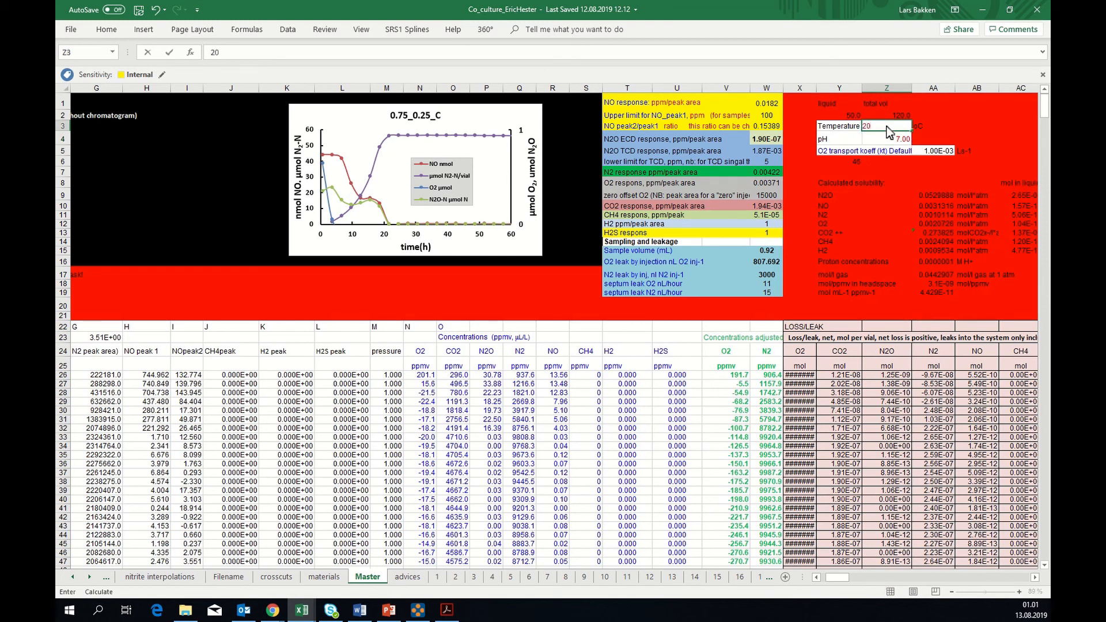
key(Return)
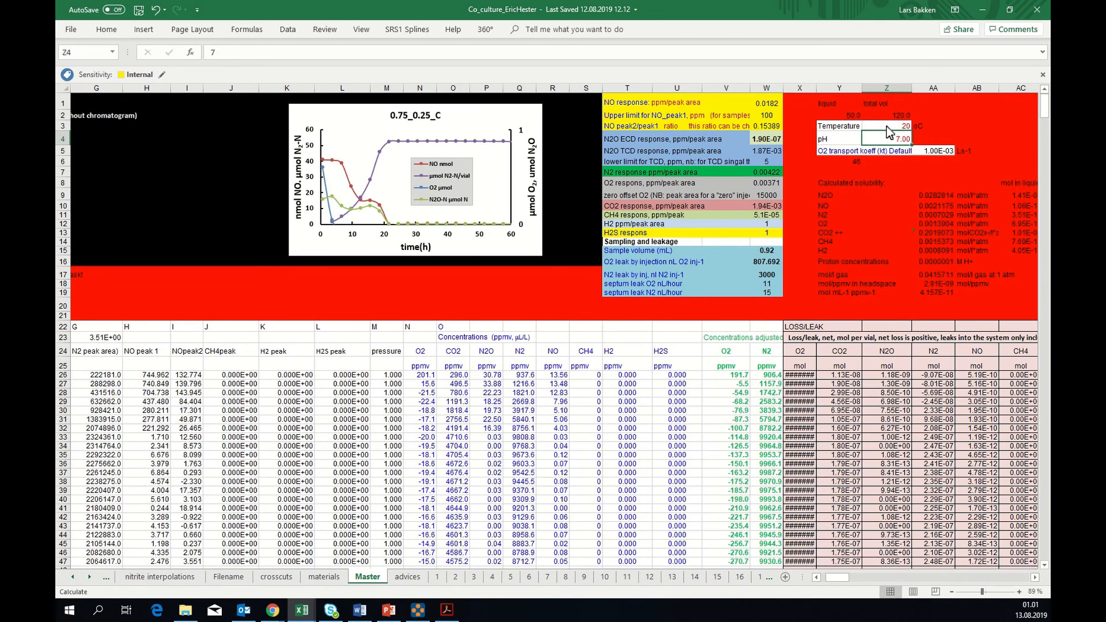
click(888, 129)
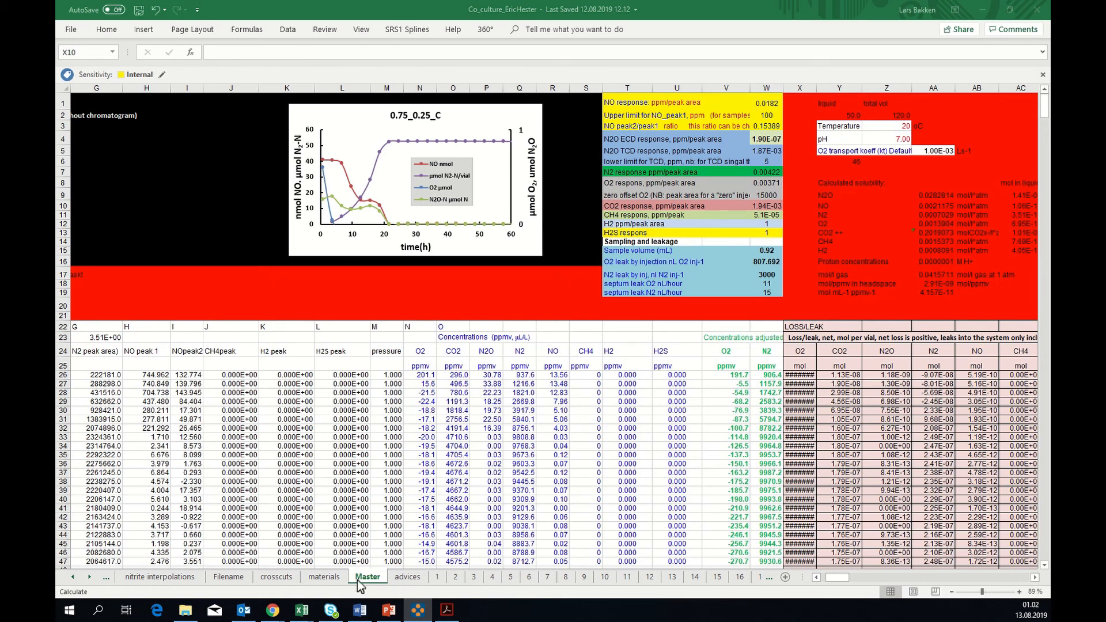
Open the materials sheet and review the experiment notes and the treatment entry for flask 1 in B4
click(327, 582)
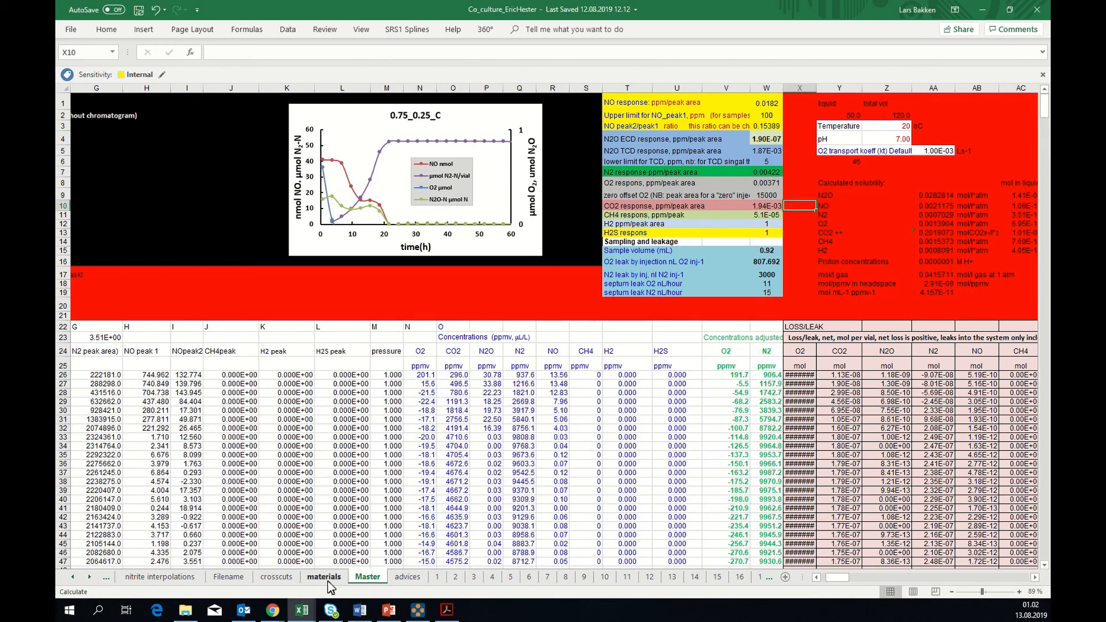
click(328, 580)
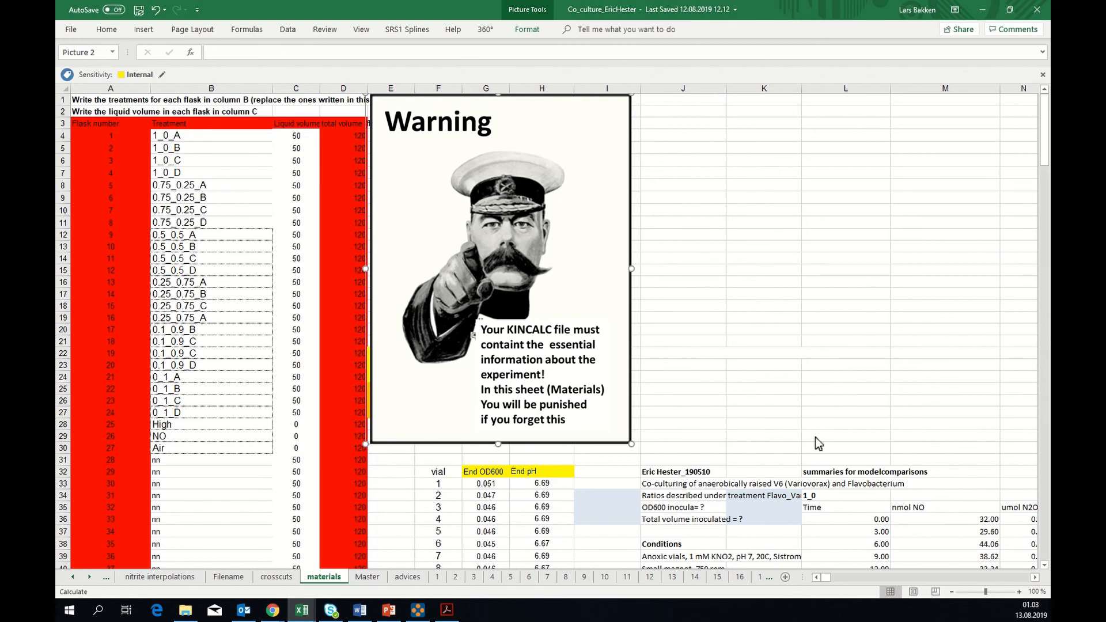
click(831, 425)
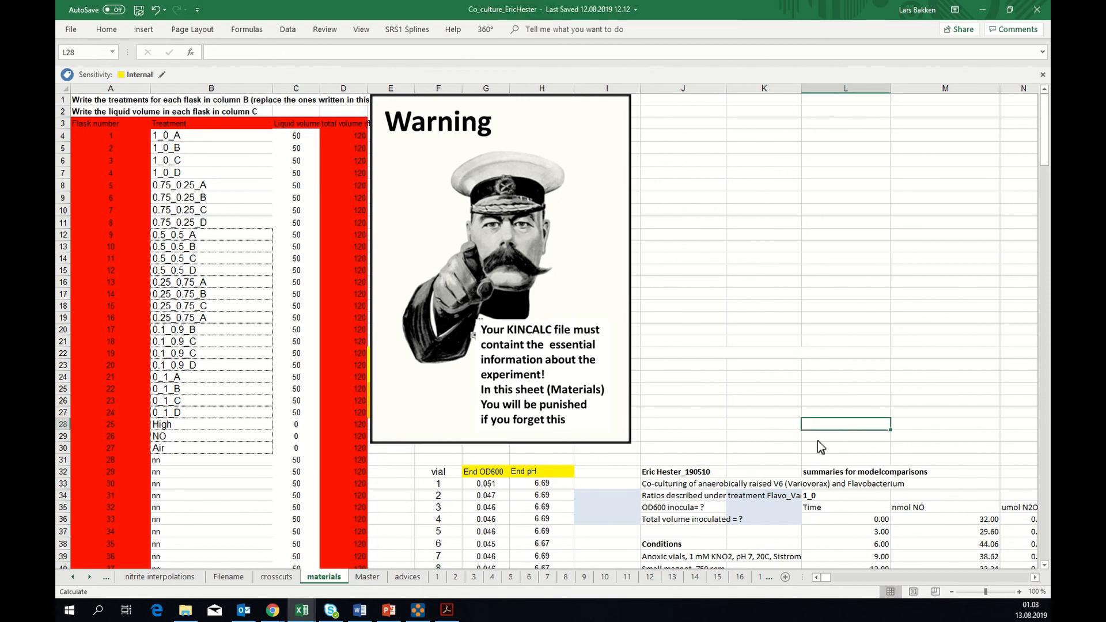
click(682, 403)
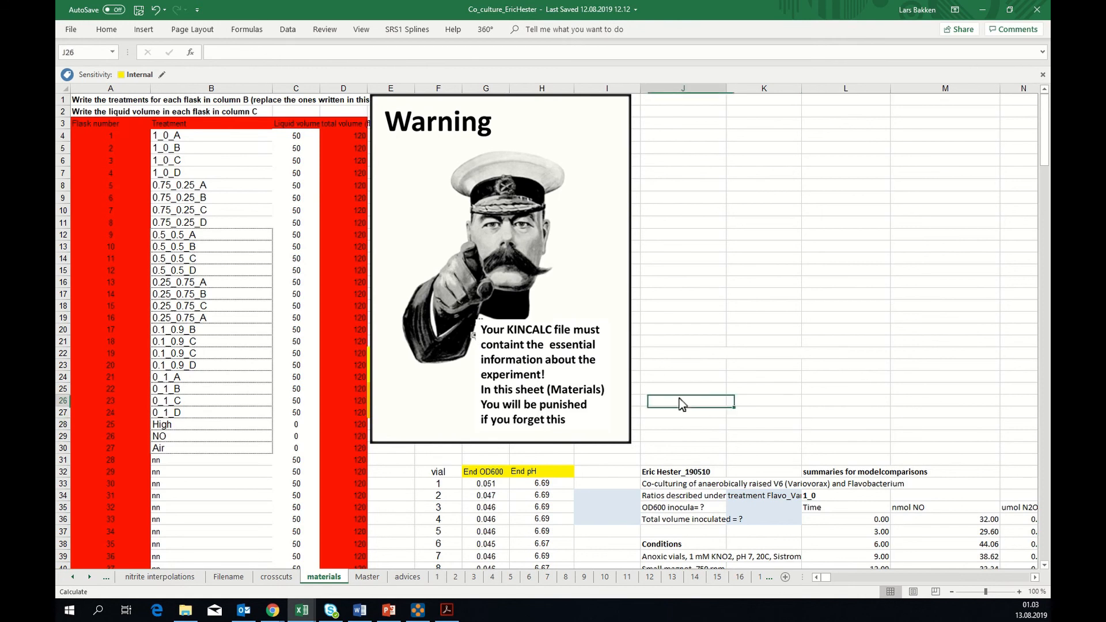
click(676, 416)
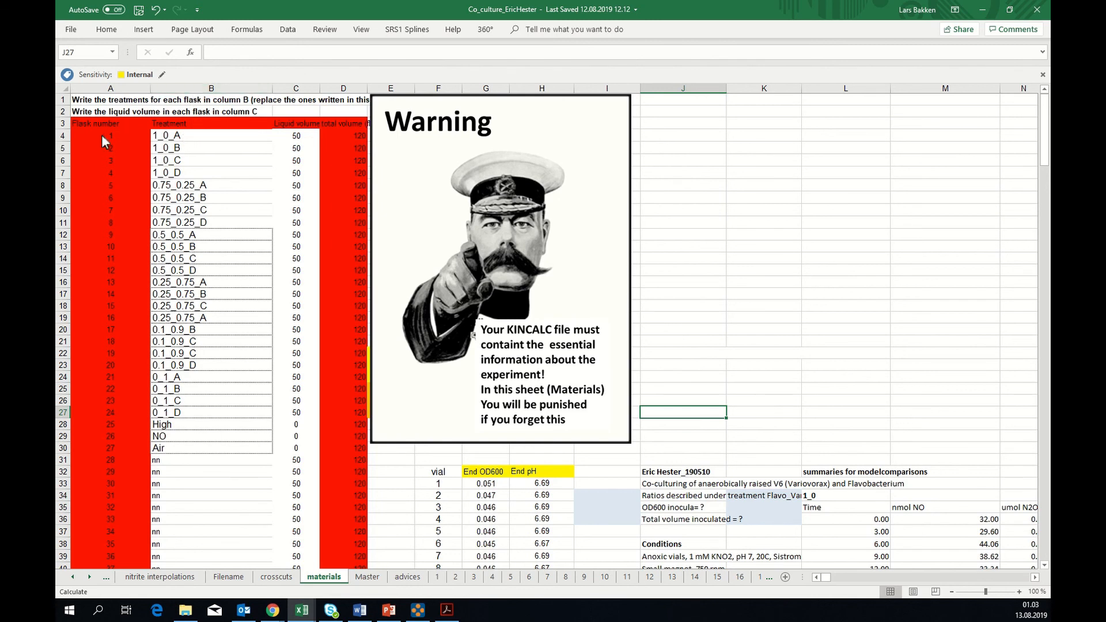
click(180, 137)
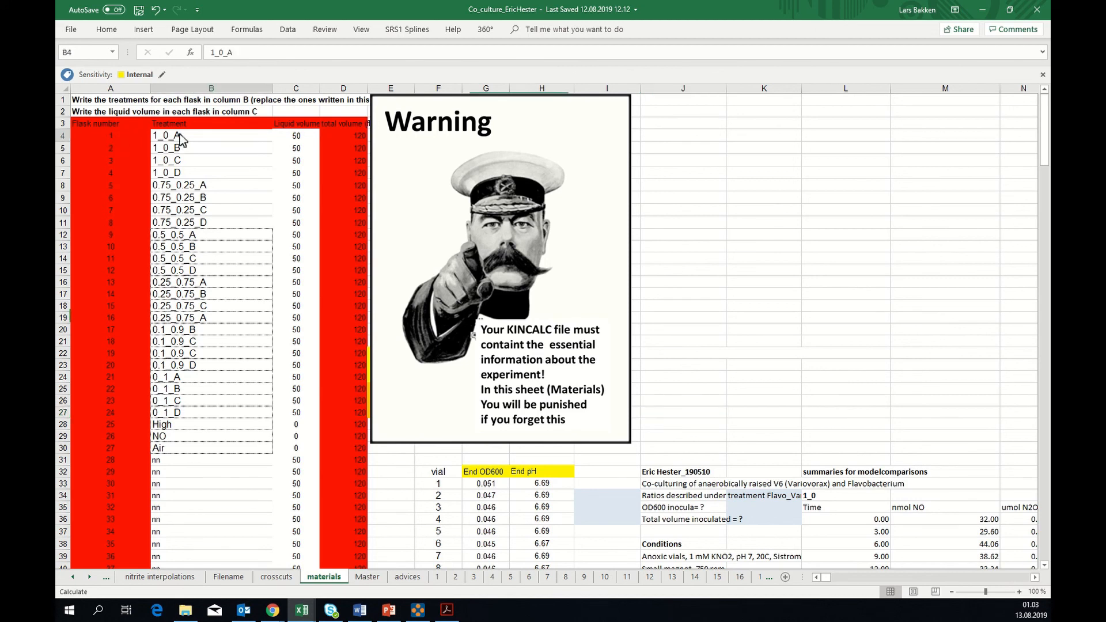
Review the materials sheet's treatment entries up to flask 8 in B11, and trace them to vial sheet 8 and the Master sheet
click(177, 151)
click(179, 162)
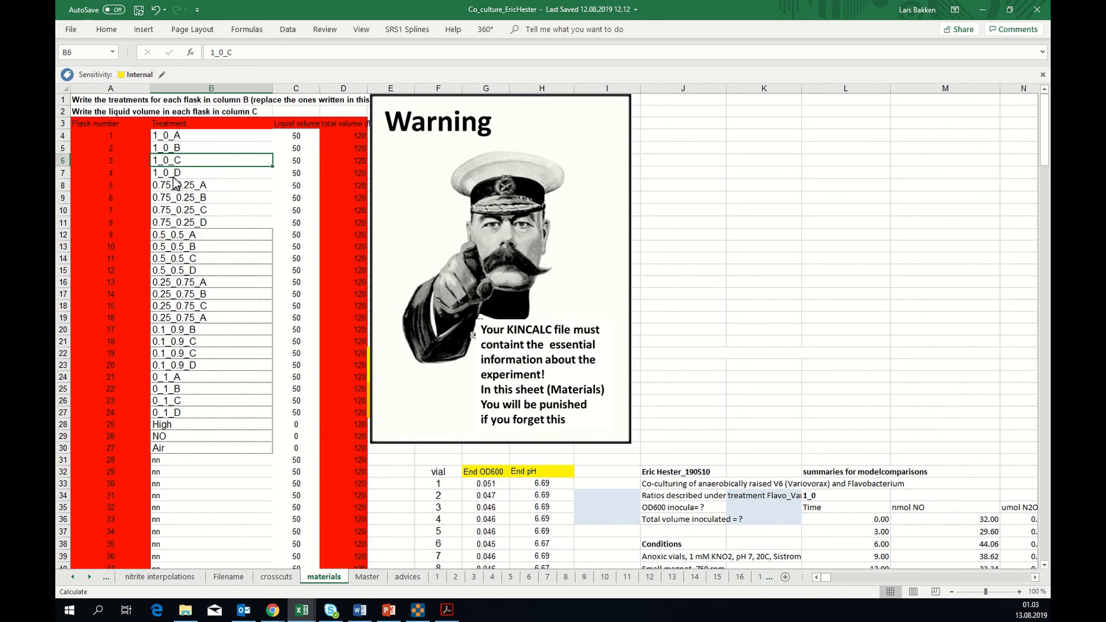
click(174, 179)
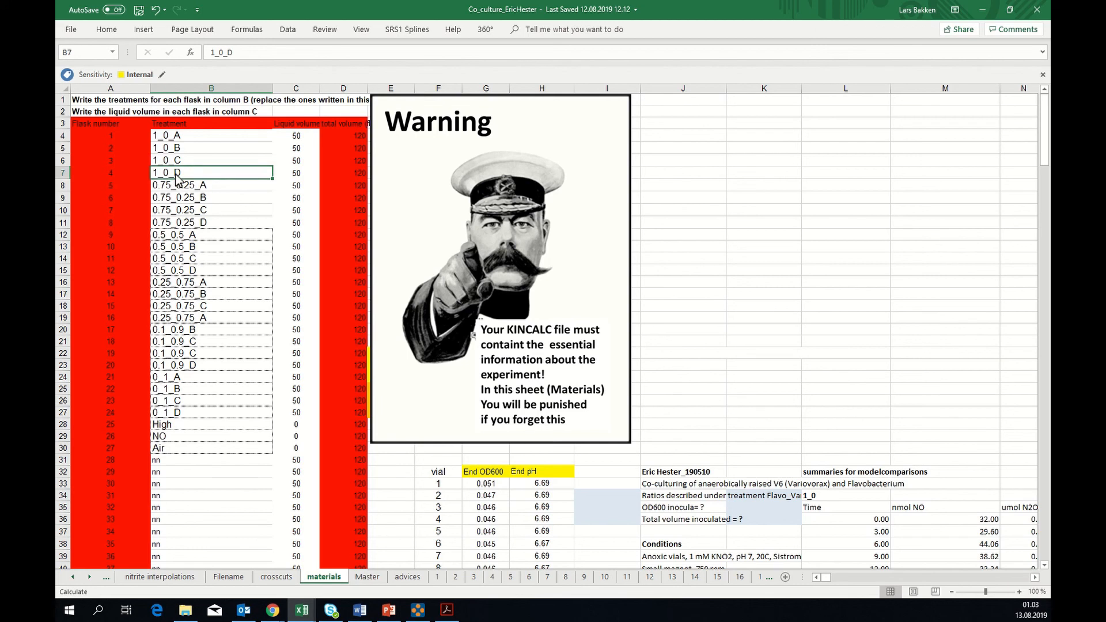
click(176, 225)
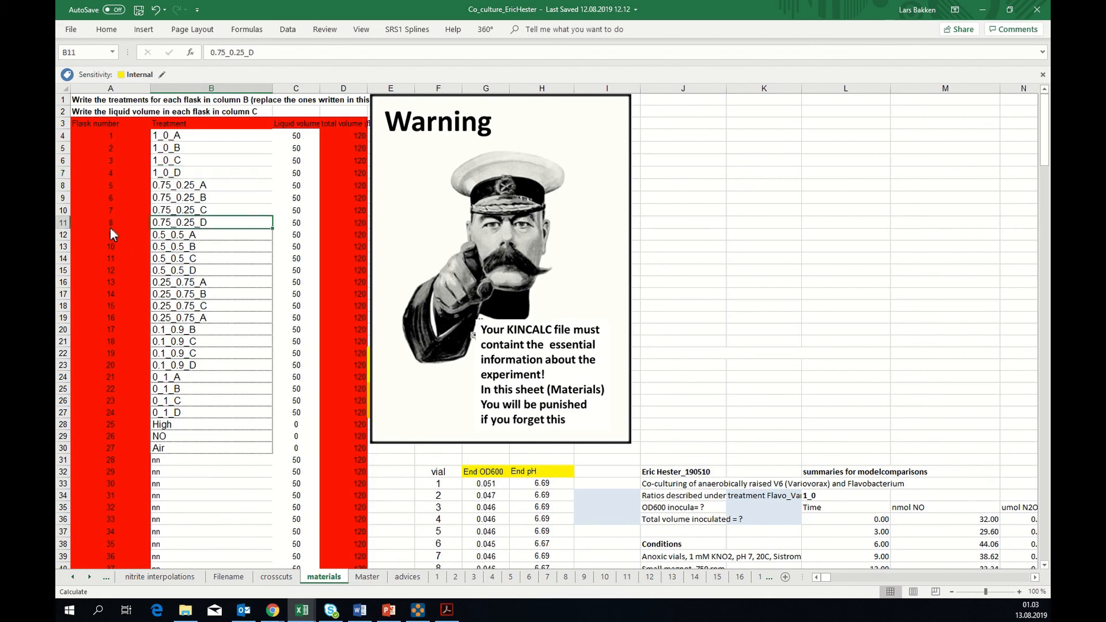
click(567, 578)
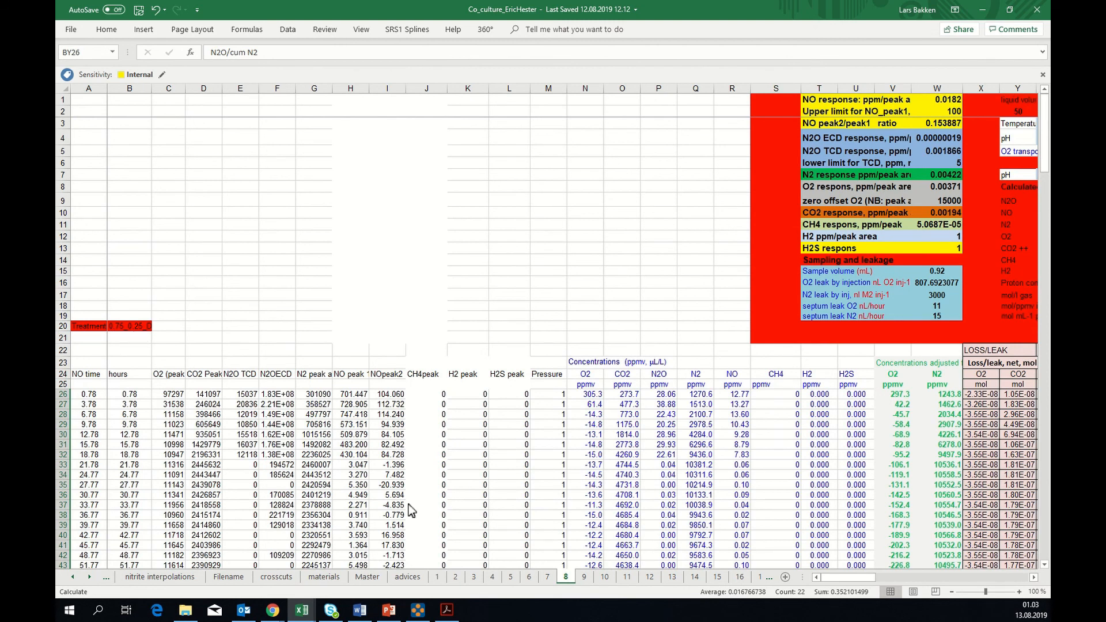
click(378, 576)
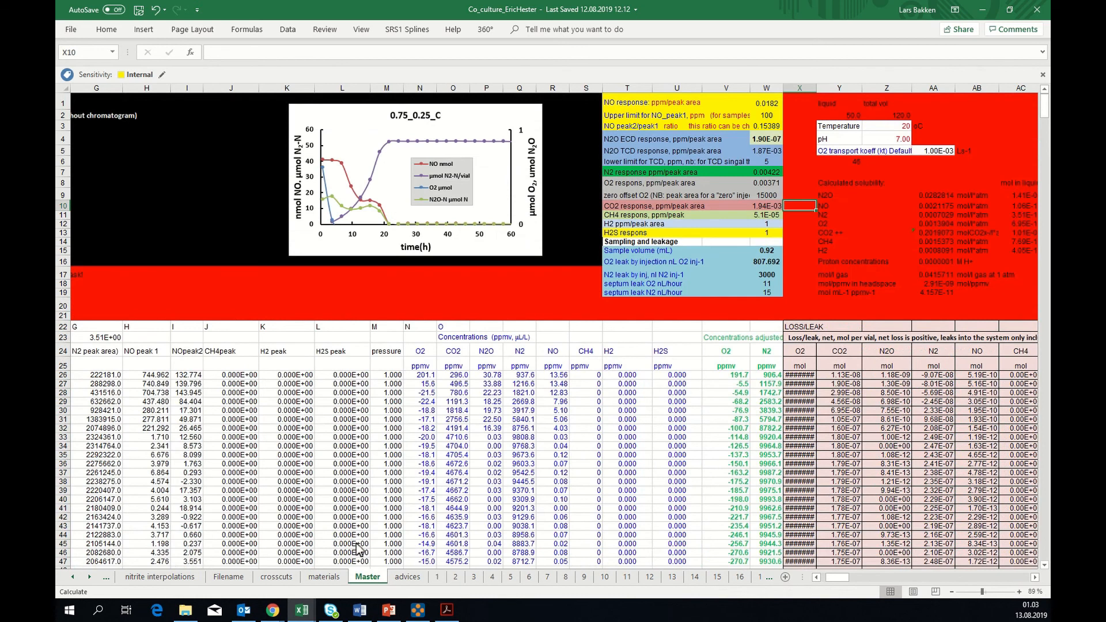
Return to the materials sheet and compare the liquid volumes in C28:C30 with those of the culture flasks in column C
click(324, 577)
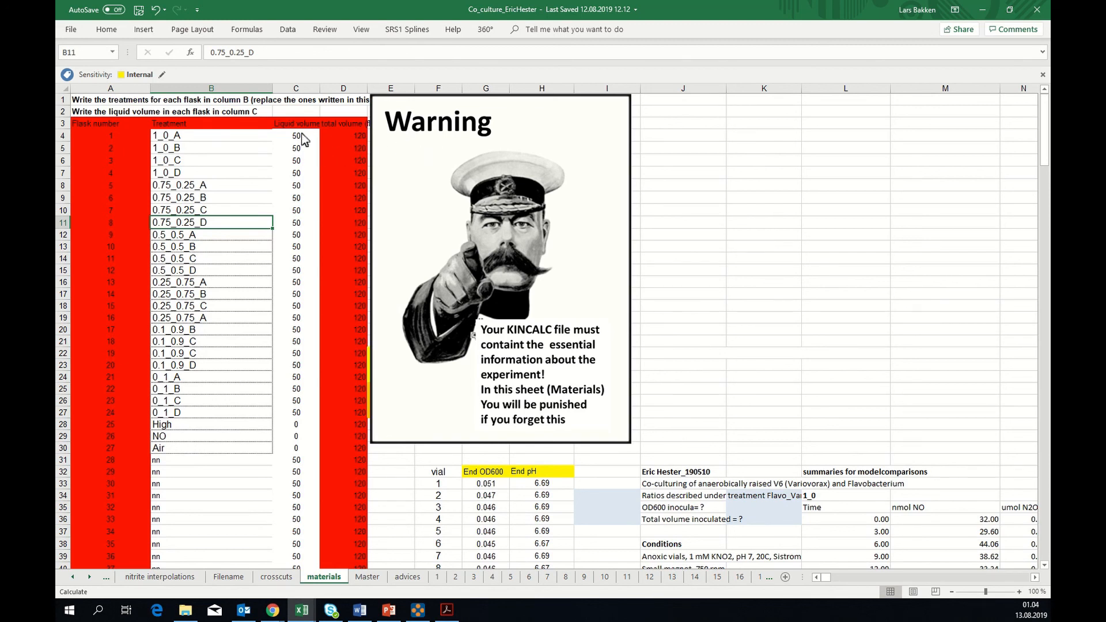
click(297, 429)
click(295, 438)
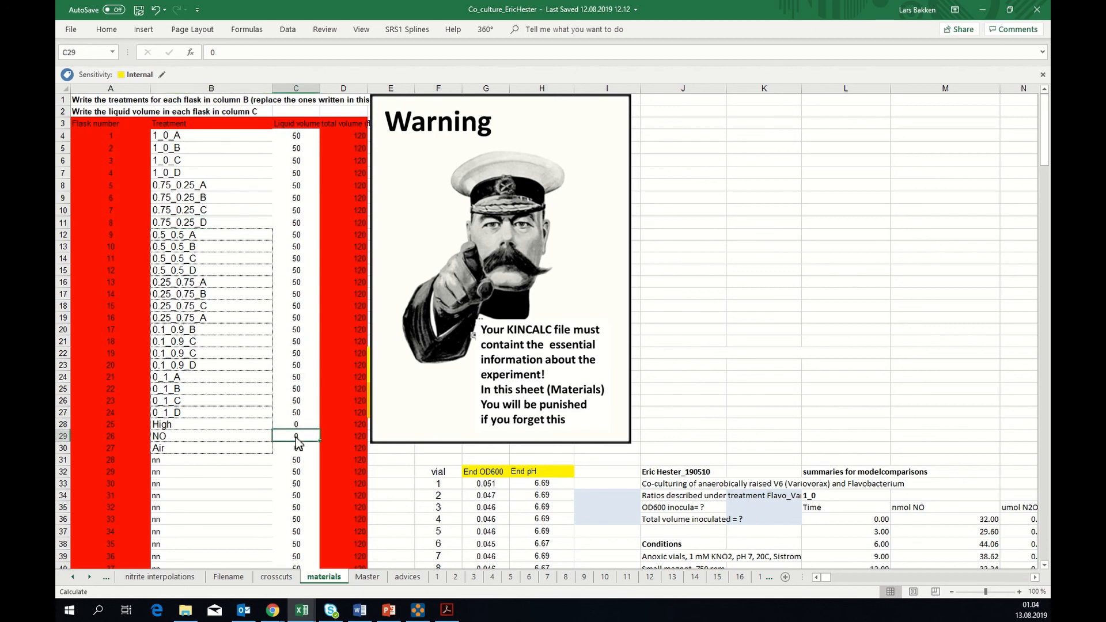
click(296, 449)
click(297, 439)
click(297, 427)
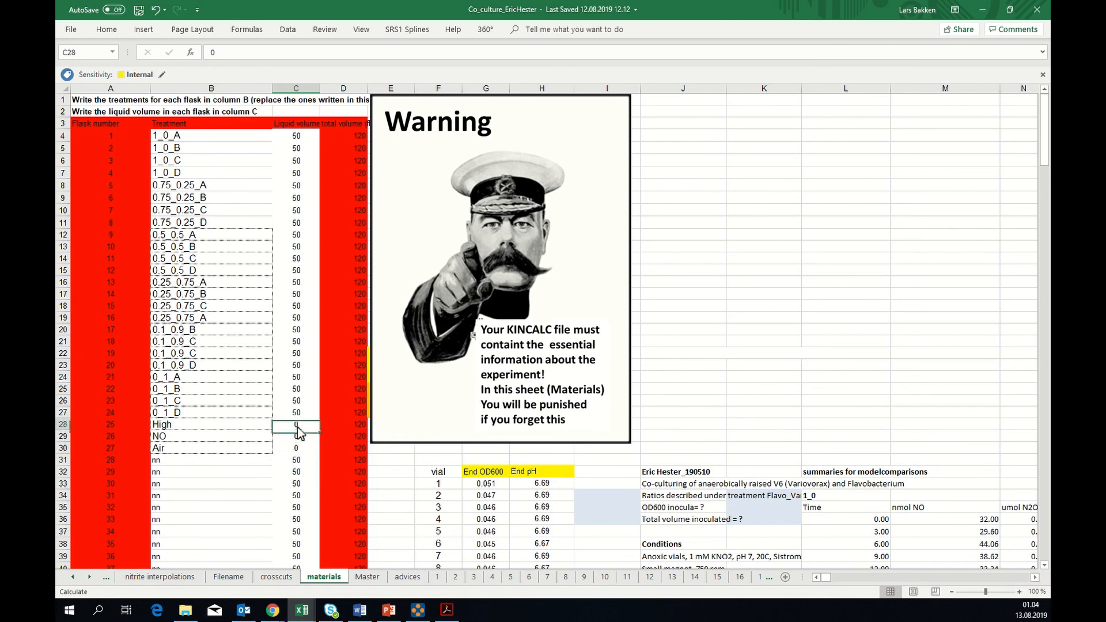
click(296, 439)
click(298, 366)
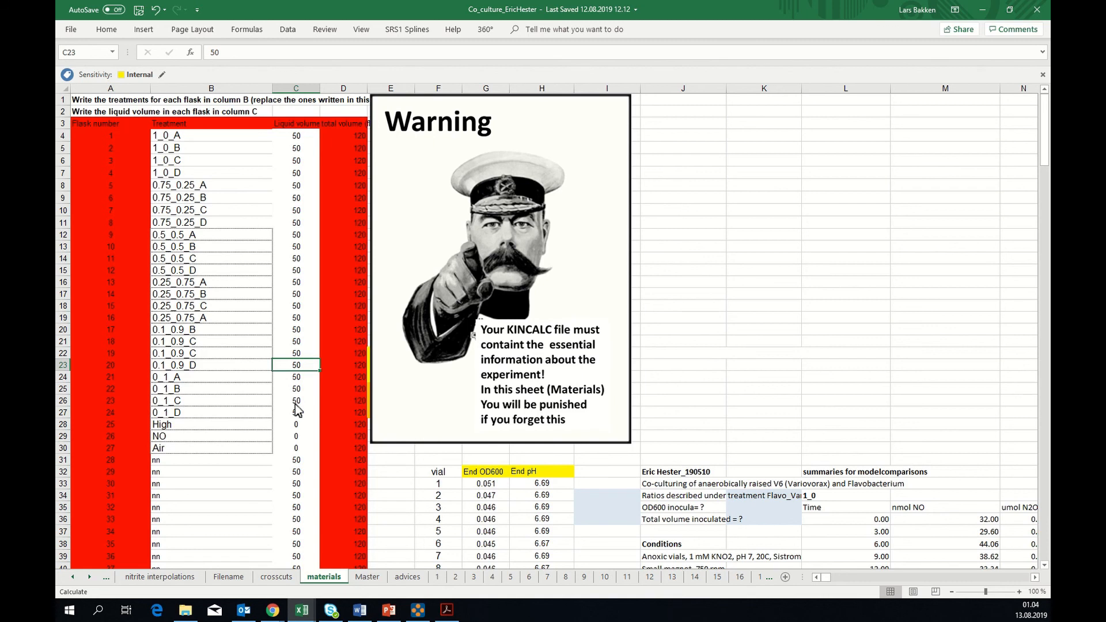
click(296, 449)
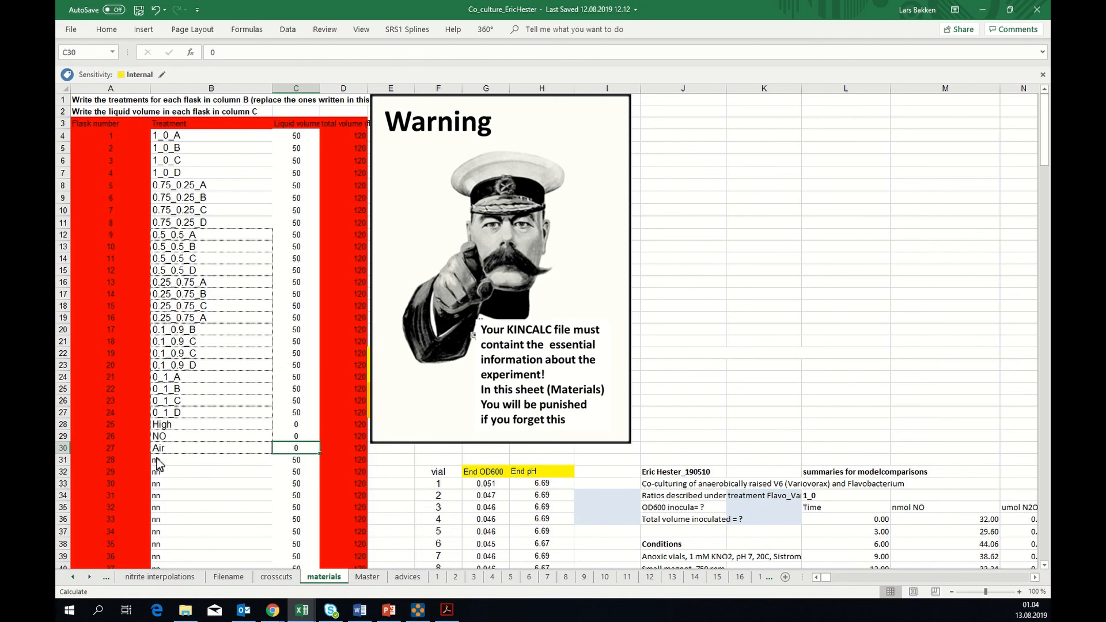
Examine the High, NO and Air treatments in B28:B30 together with their liquid and total volumes in columns C and D
drag(162, 431, 164, 448)
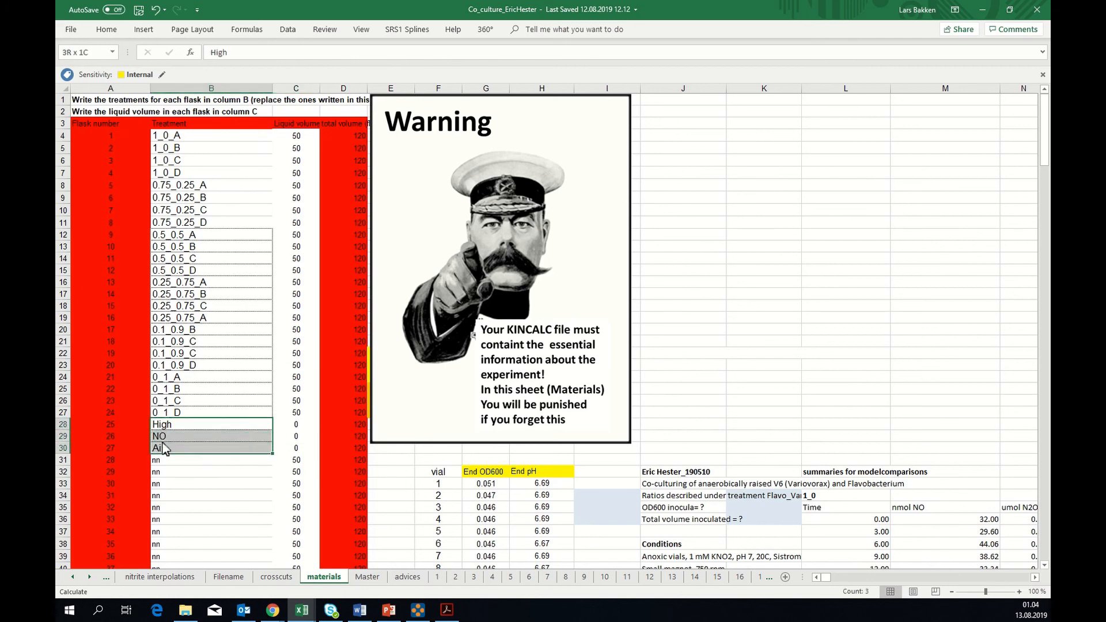
click(295, 424)
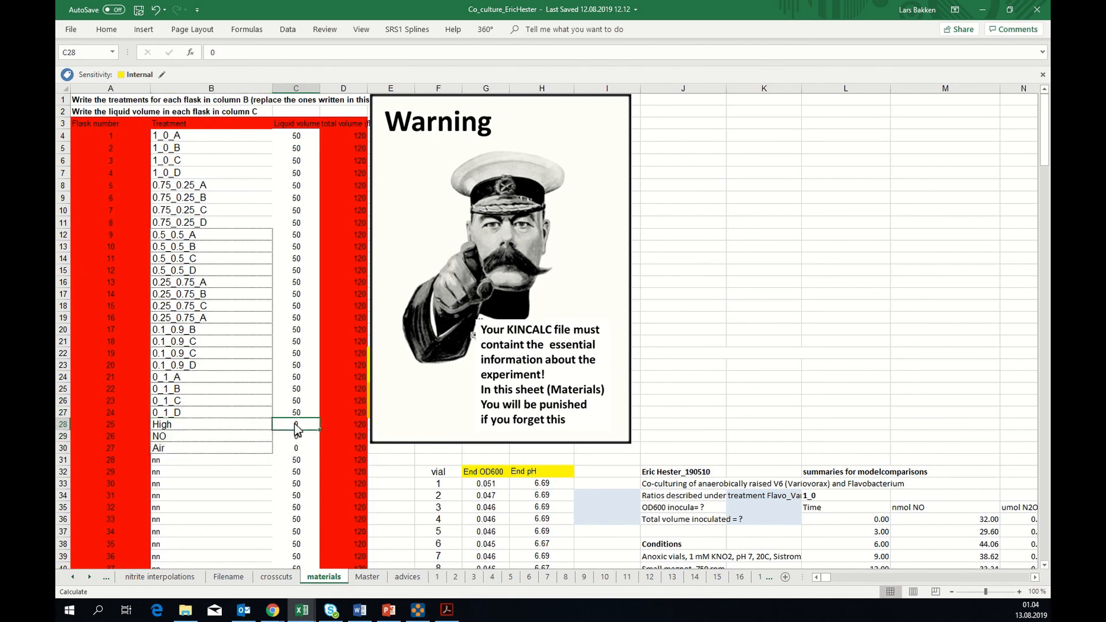
click(358, 423)
click(358, 437)
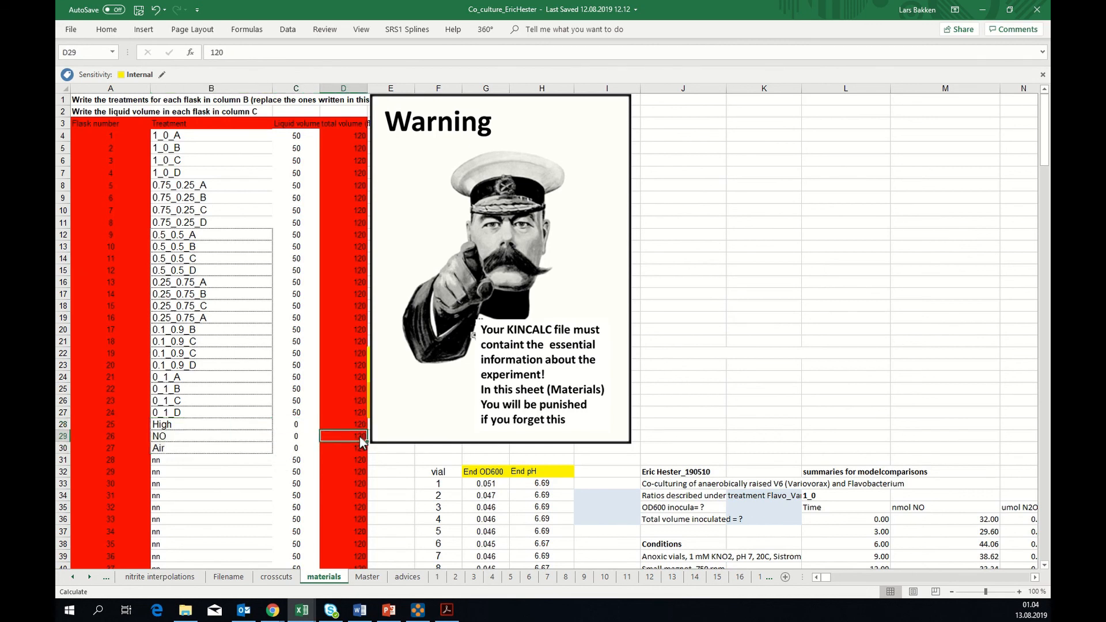
click(357, 445)
Open vial sheet 27 and examine its liquid volume and total vial volume values
click(91, 576)
click(90, 577)
click(90, 576)
click(90, 577)
click(91, 576)
click(90, 577)
click(90, 577)
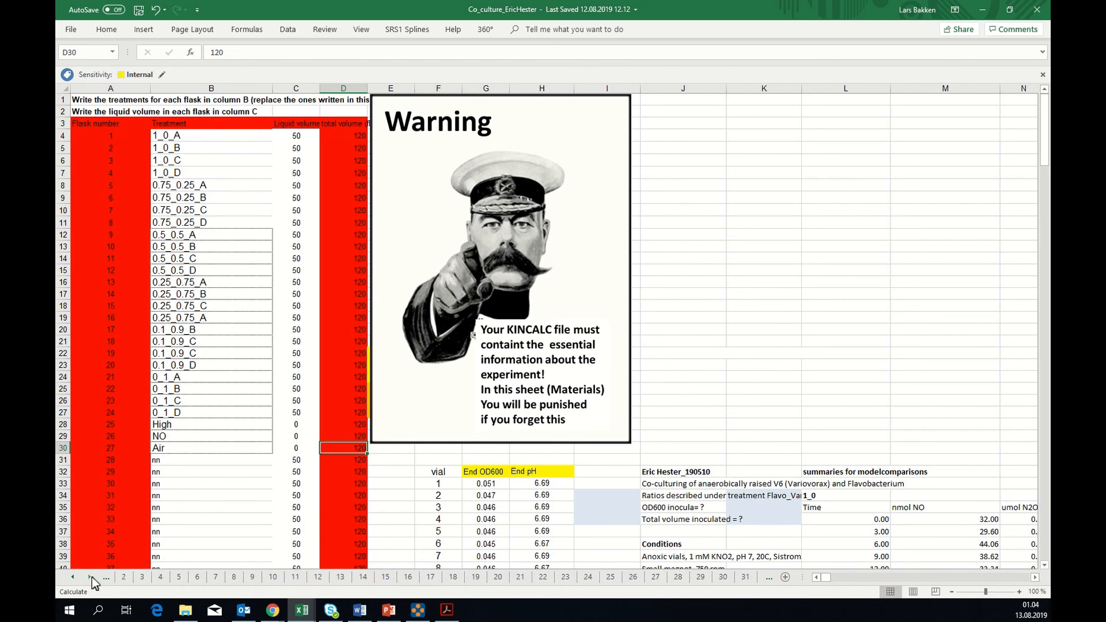
click(657, 579)
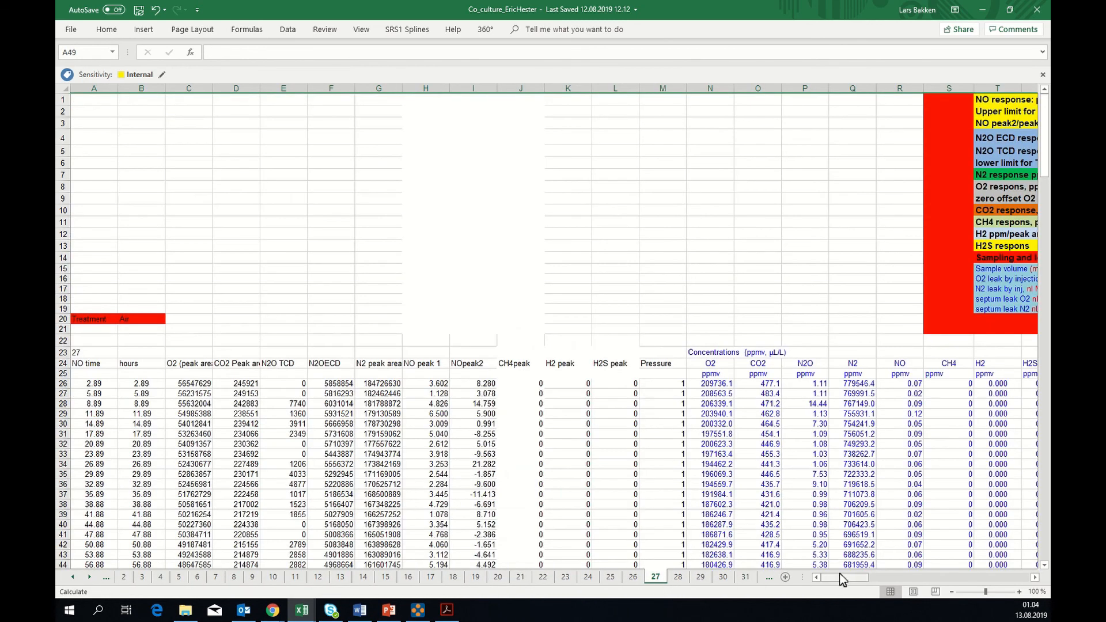
drag(840, 579, 862, 578)
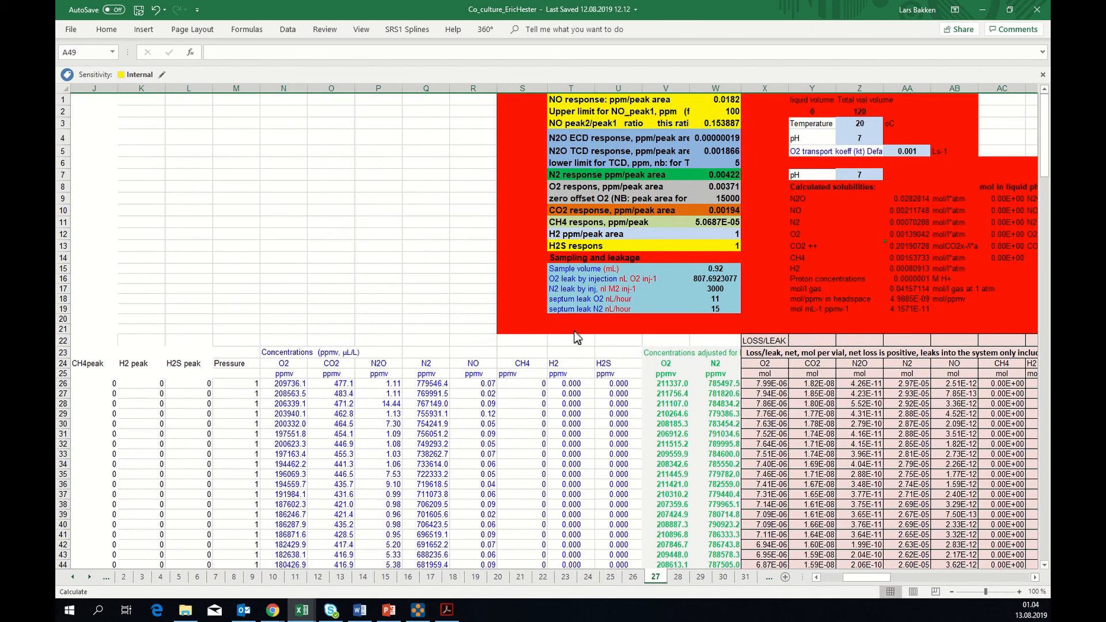
Set the vial number in B19 on the Master sheet to 27
click(73, 577)
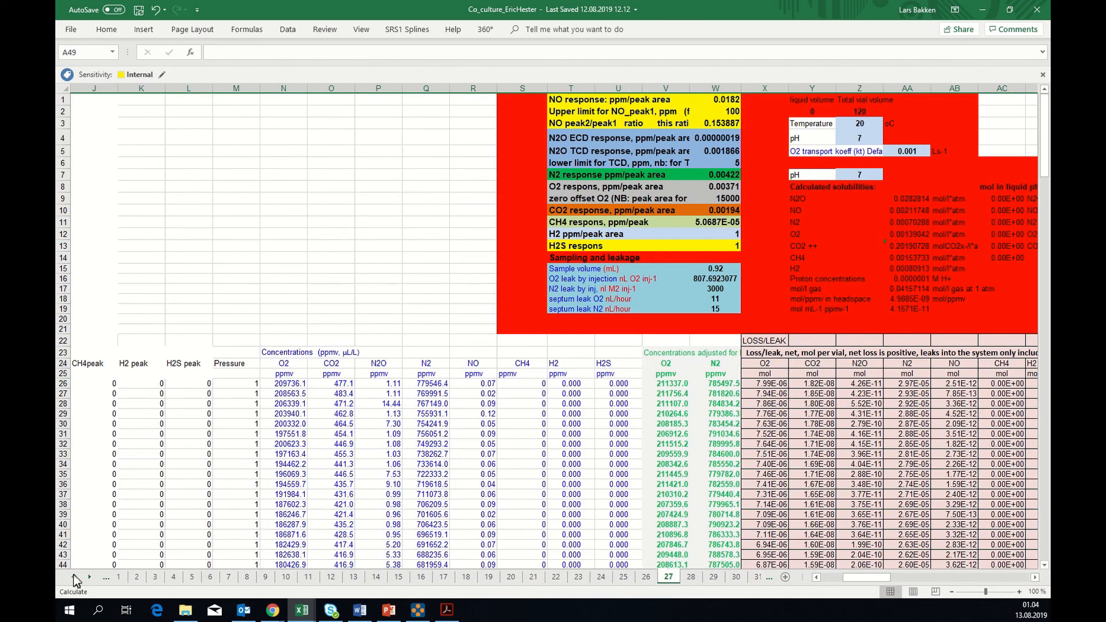
click(74, 576)
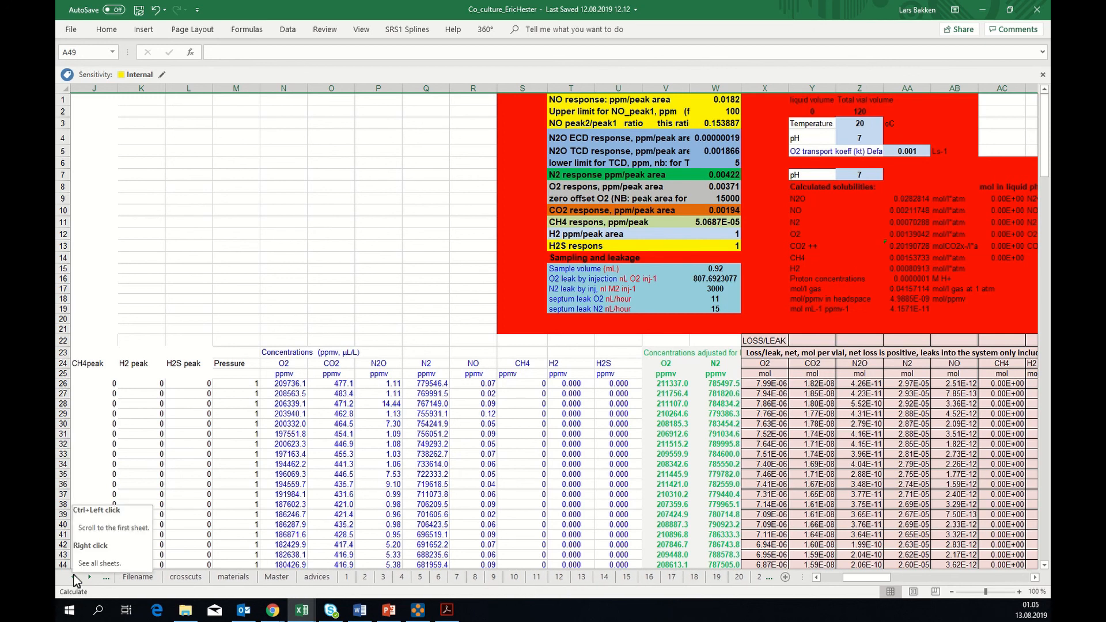
click(272, 579)
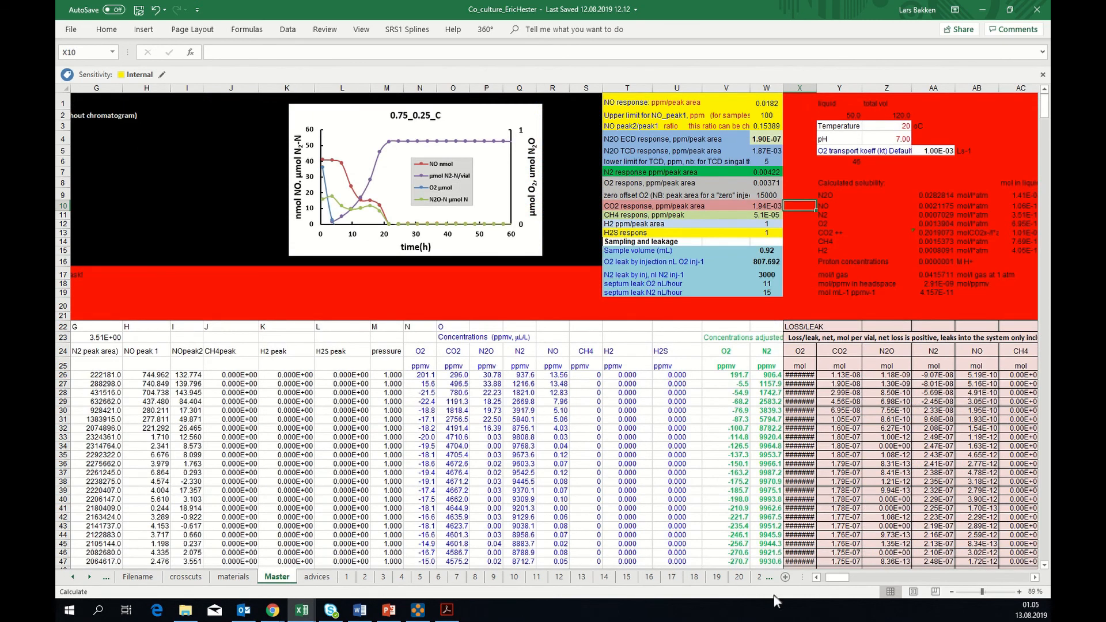
drag(843, 579, 838, 579)
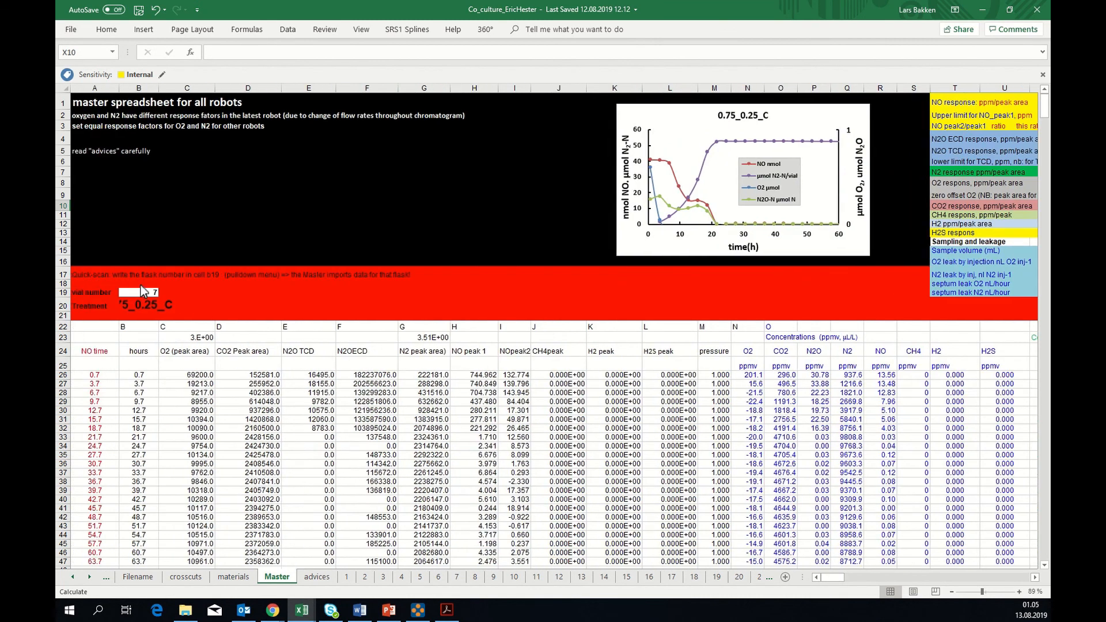
click(144, 293)
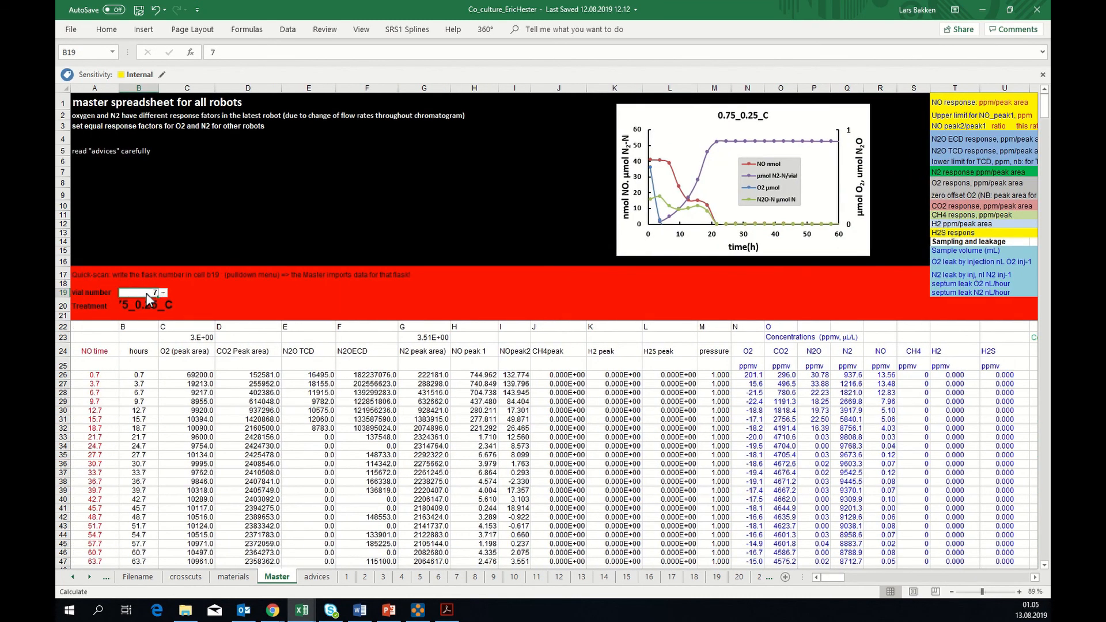
text(2)
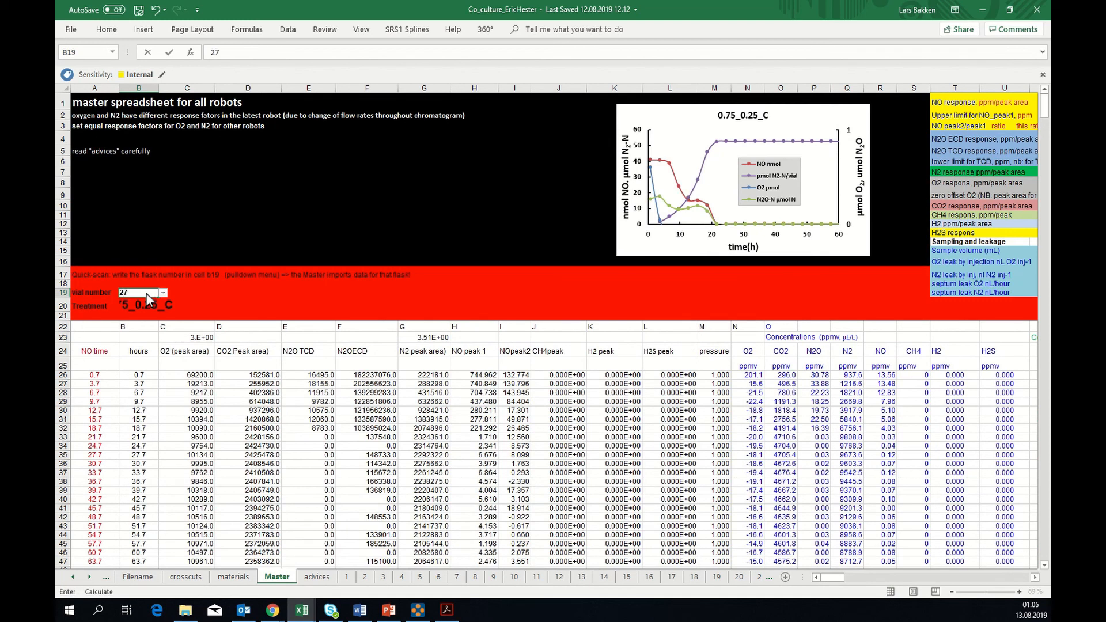
key(Return)
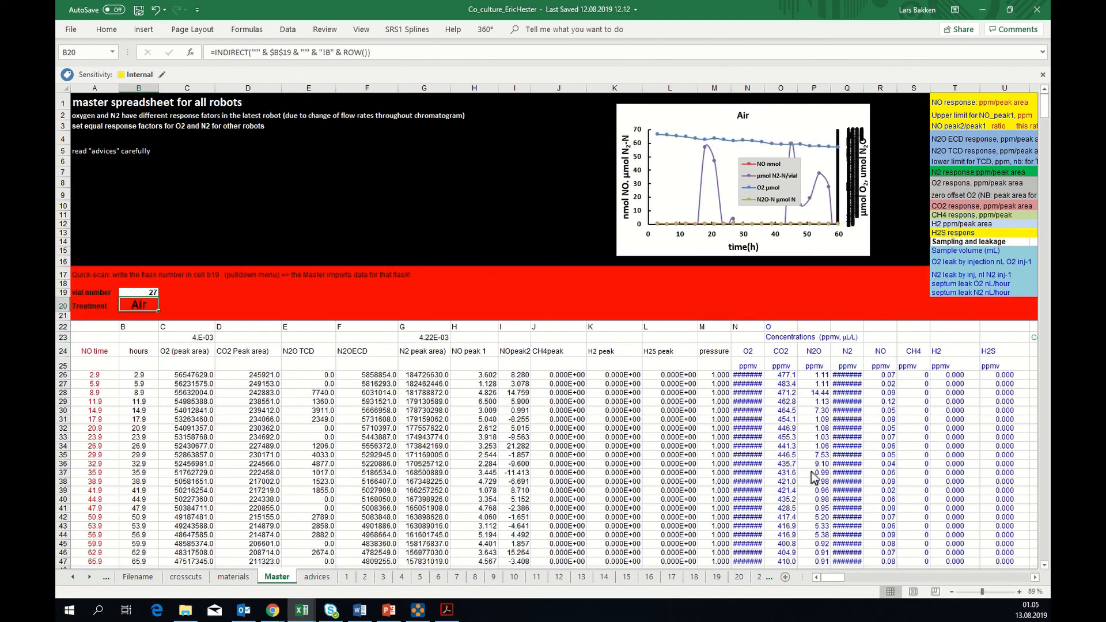
Inspect the liquid volume formula in Y2 on the Master sheet
drag(833, 576, 838, 574)
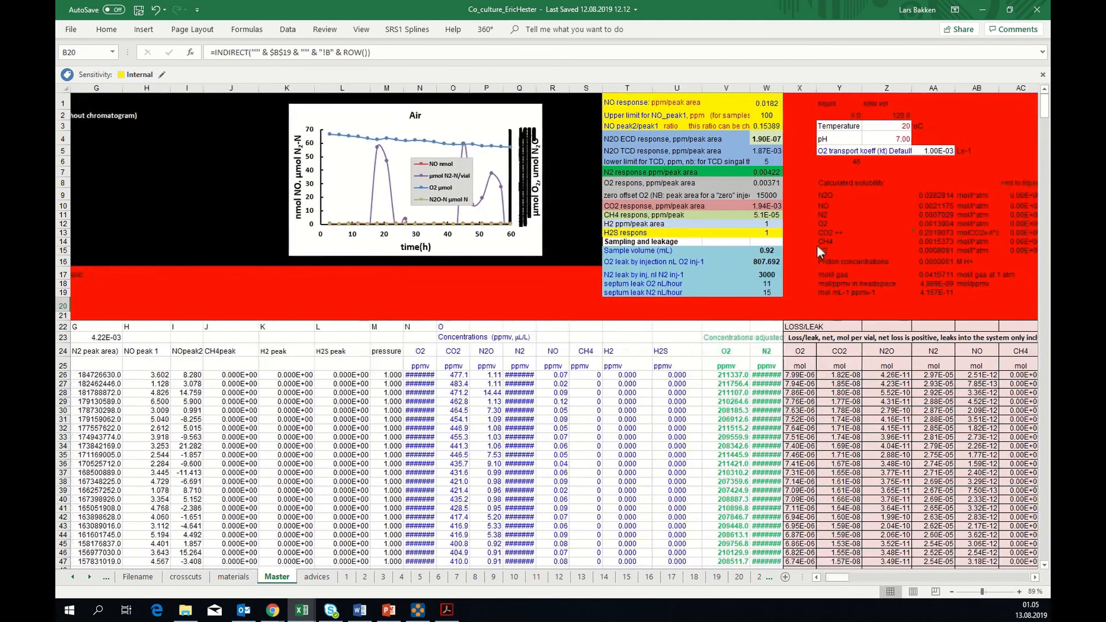
click(844, 117)
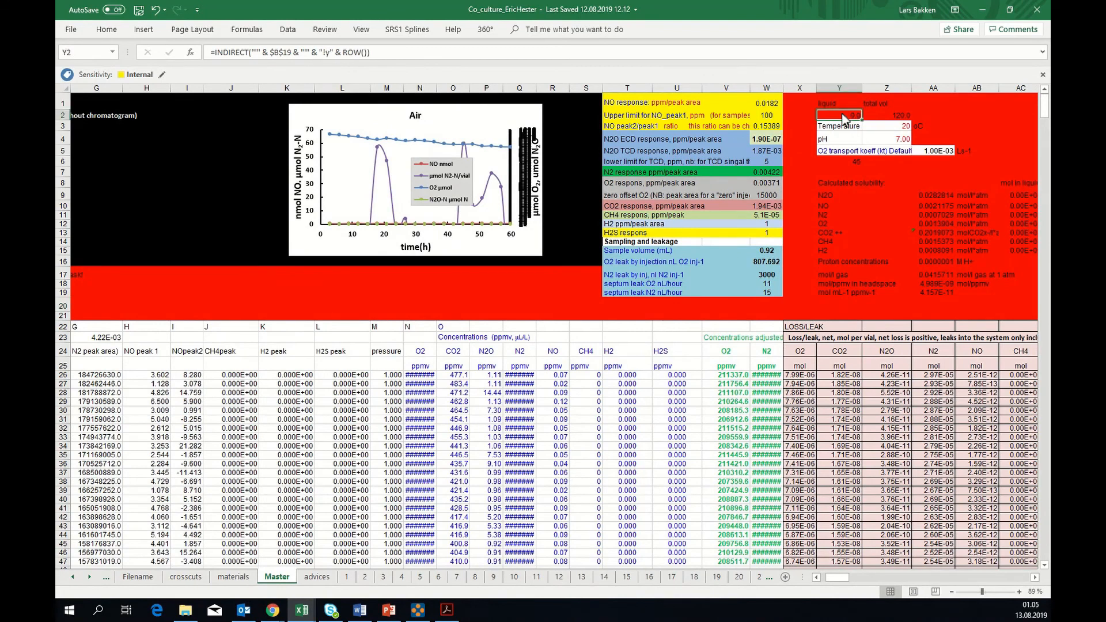